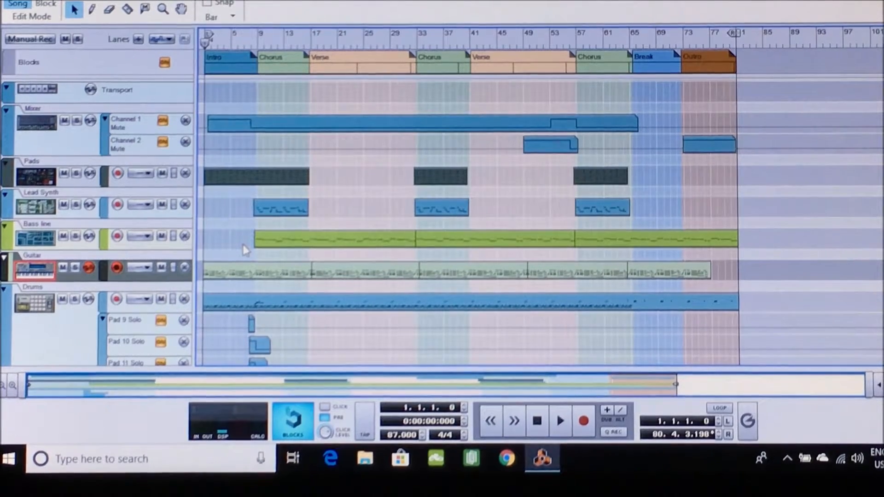
Play the song from the start in the sequencer while reviewing the arranged tracks
scroll(245, 250, "down", 1)
scroll(246, 250, "up", 1)
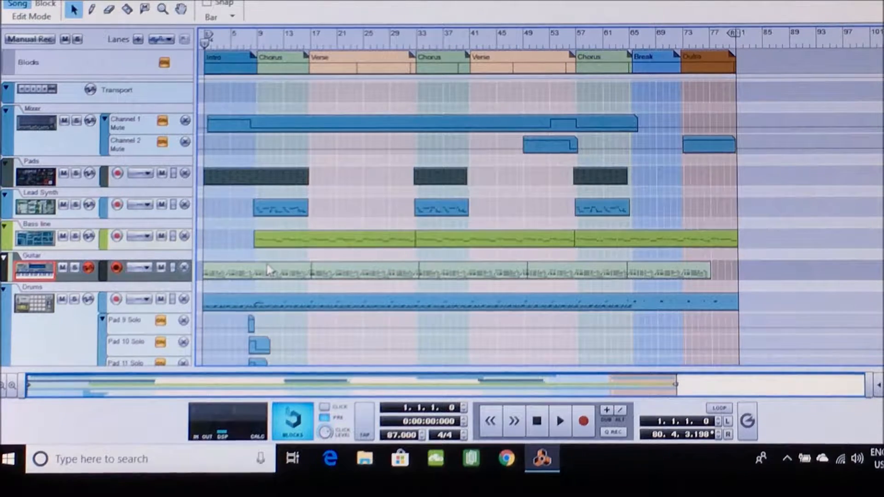
scroll(269, 269, "down", 1)
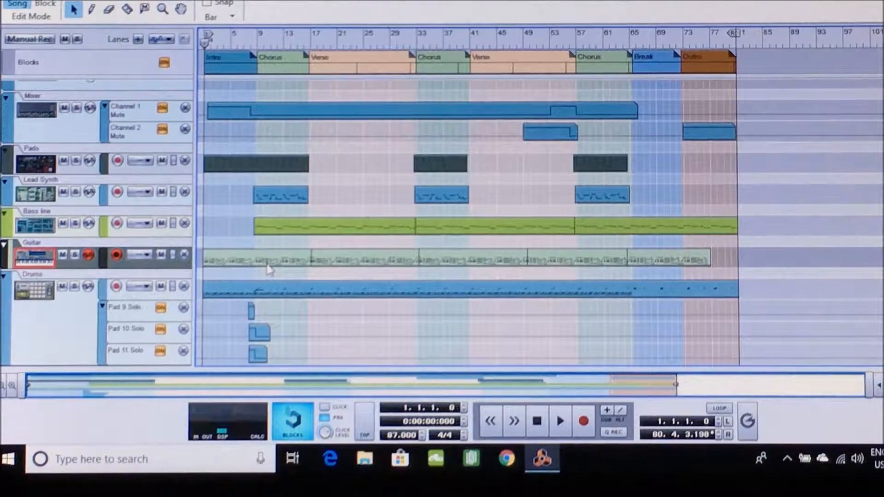
scroll(270, 270, "up", 1)
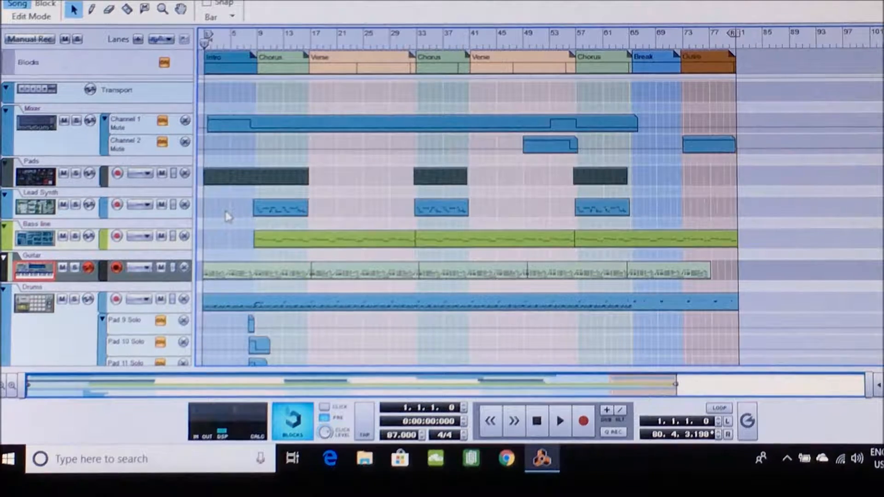
scroll(228, 216, "down", 1)
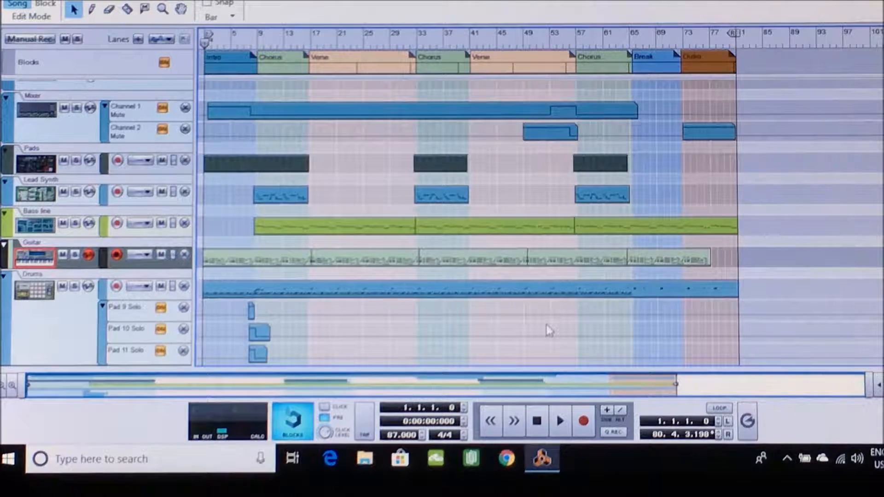
key("space")
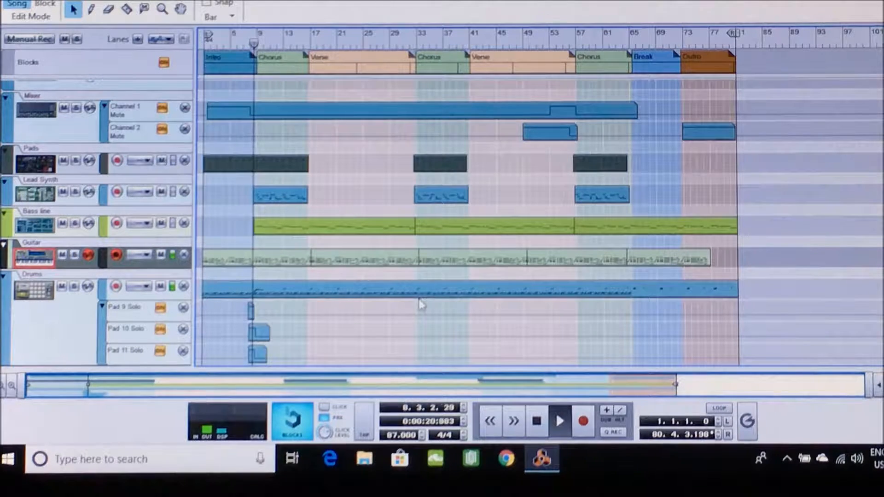
scroll(422, 304, "up", 1)
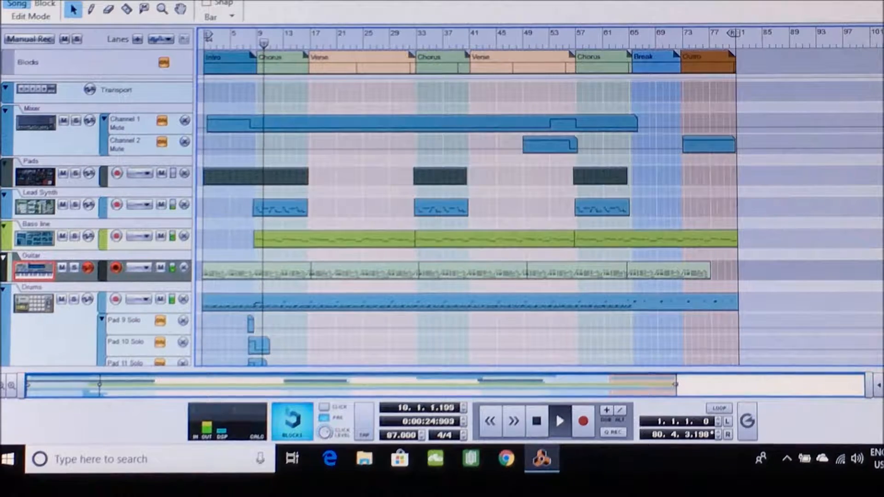
Show the rack during playback, examine the devices from the mixer down to the Kong drum designer, and stop playback
left_click(131, 1)
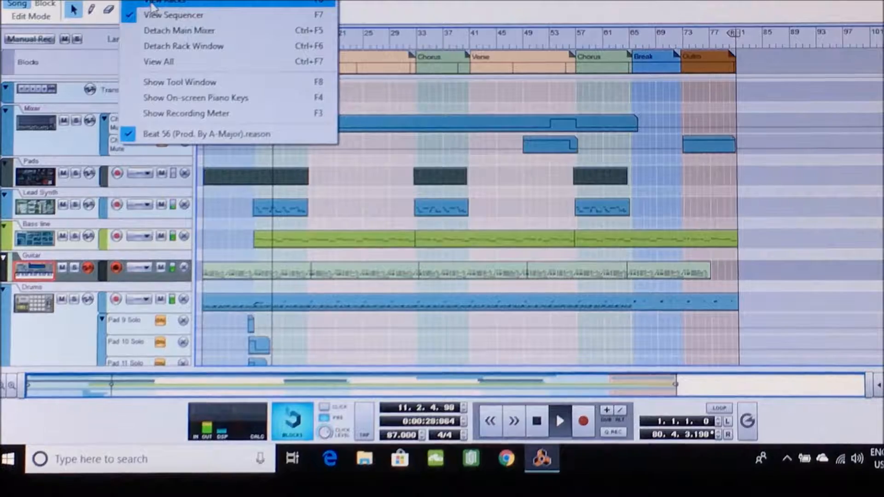
left_click(151, 3)
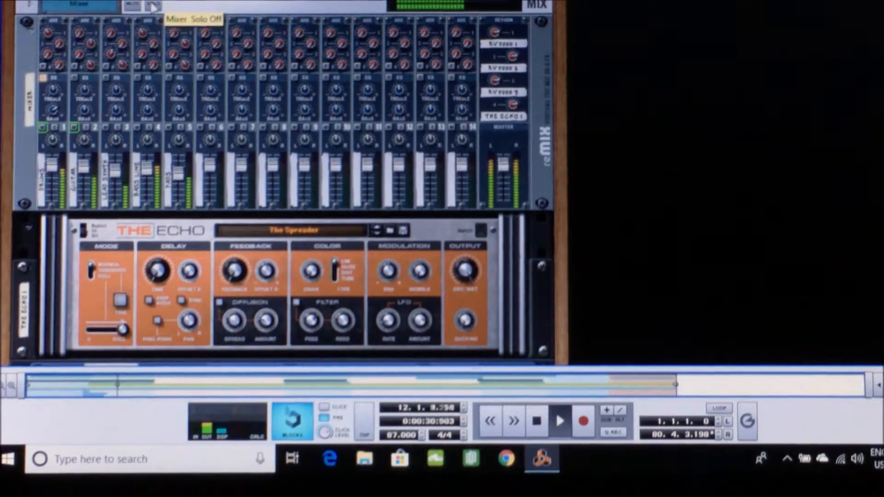
scroll(151, 8, "down", 1)
scroll(152, 7, "down", 1)
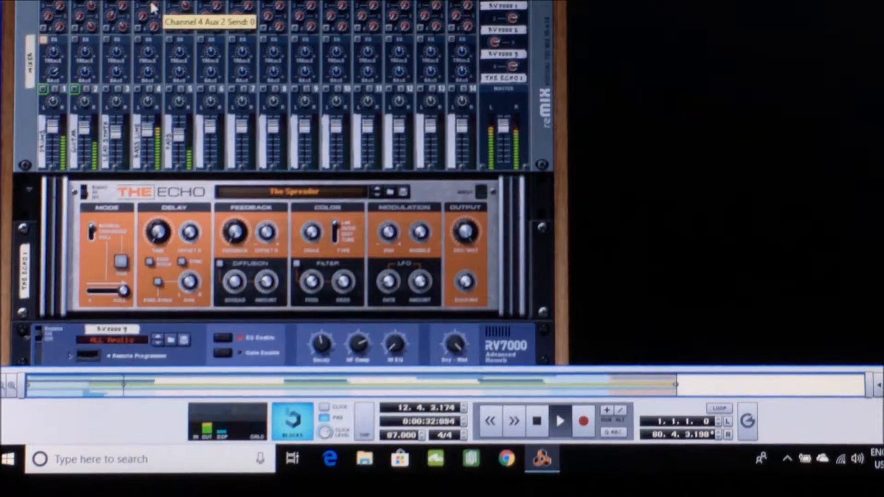
scroll(152, 7, "down", 2)
scroll(151, 7, "down", 4)
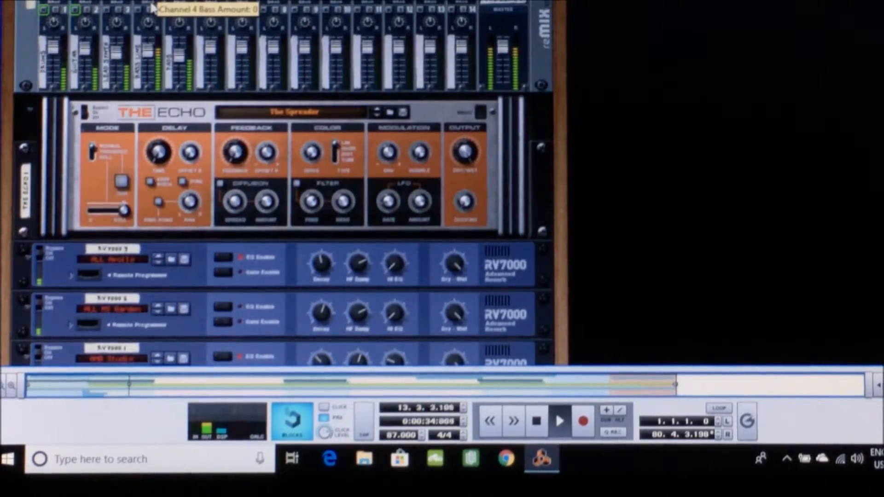
scroll(152, 8, "down", 2)
scroll(152, 7, "down", 9)
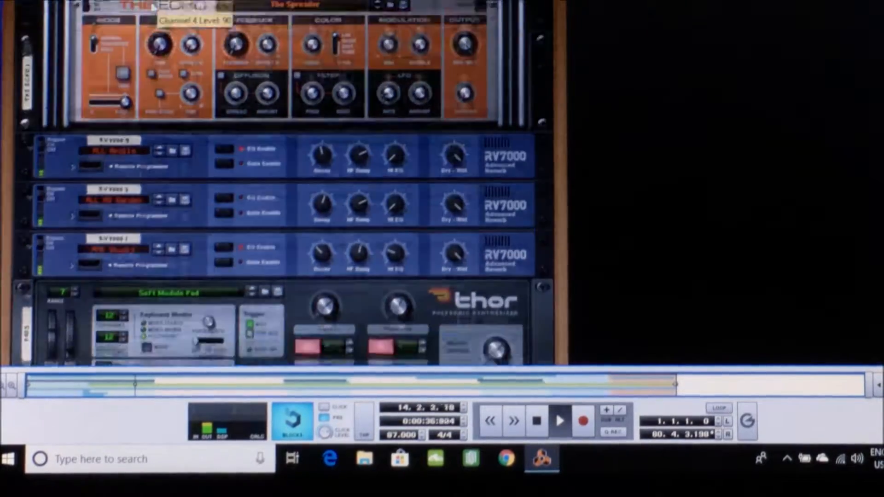
scroll(152, 8, "down", 14)
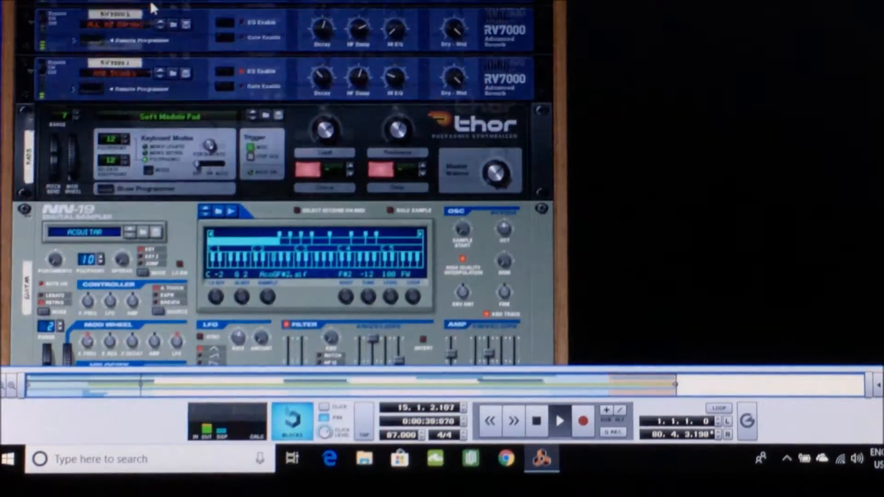
scroll(152, 7, "down", 17)
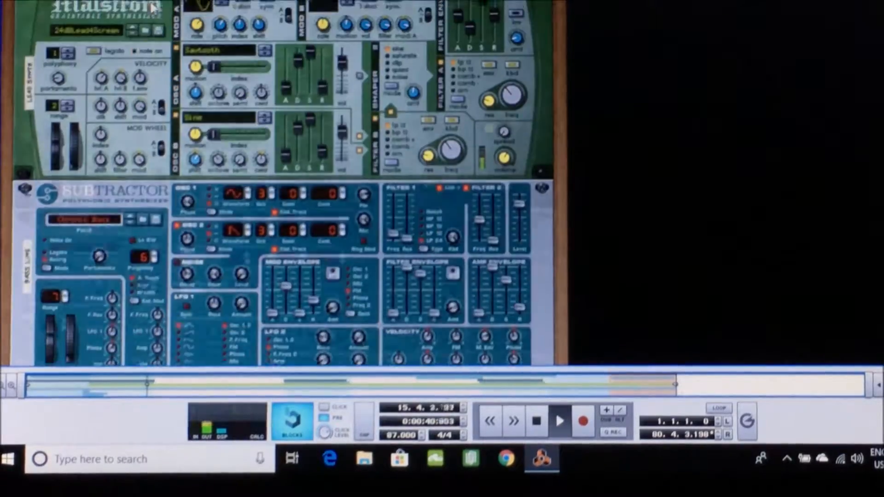
scroll(152, 7, "down", 7)
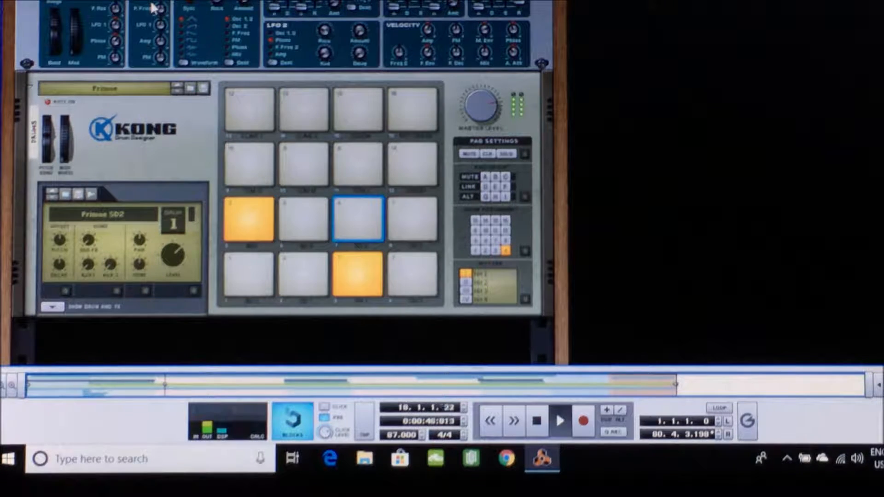
key("space")
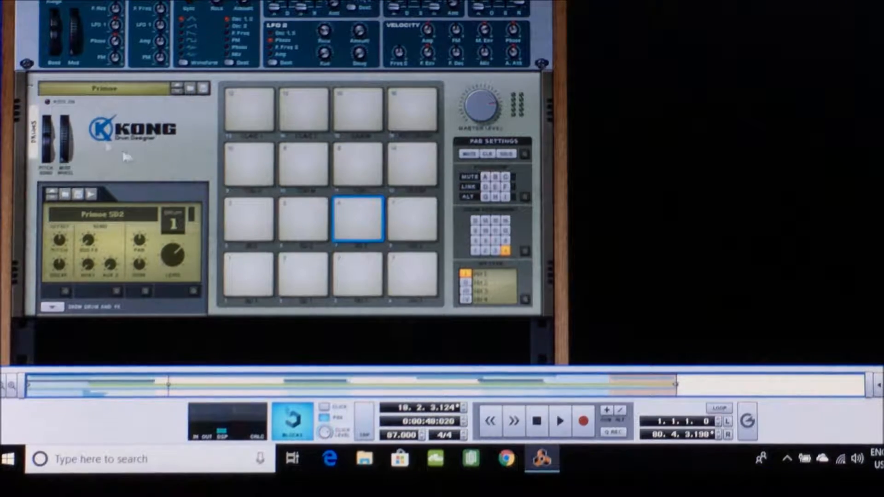
Return to the sequencer view and solo the Drums track
left_click(127, 1)
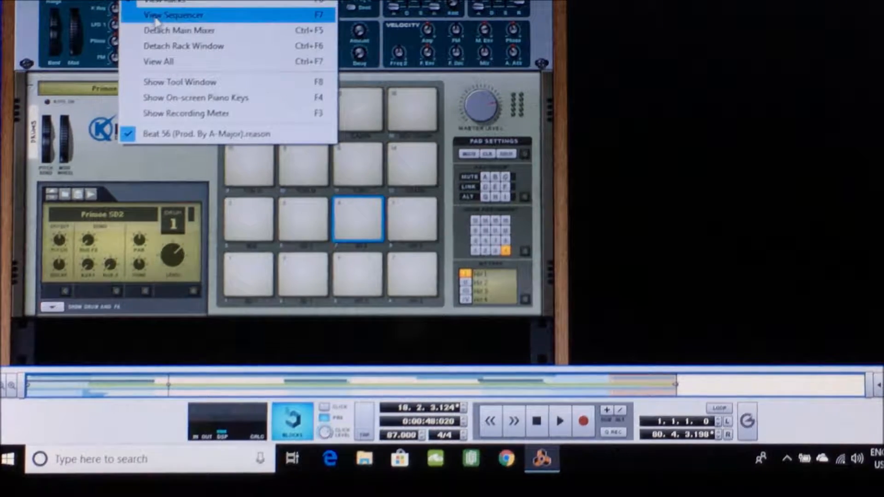
left_click(155, 17)
scroll(263, 249, "down", 1)
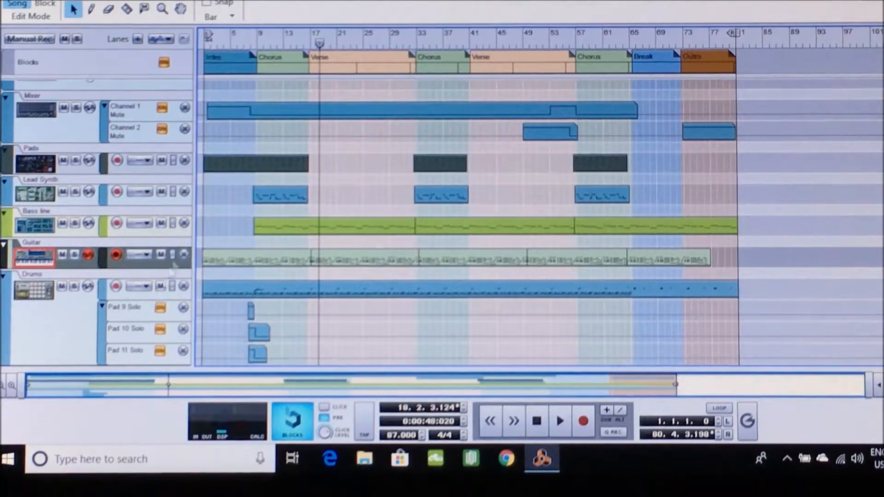
left_click(91, 342)
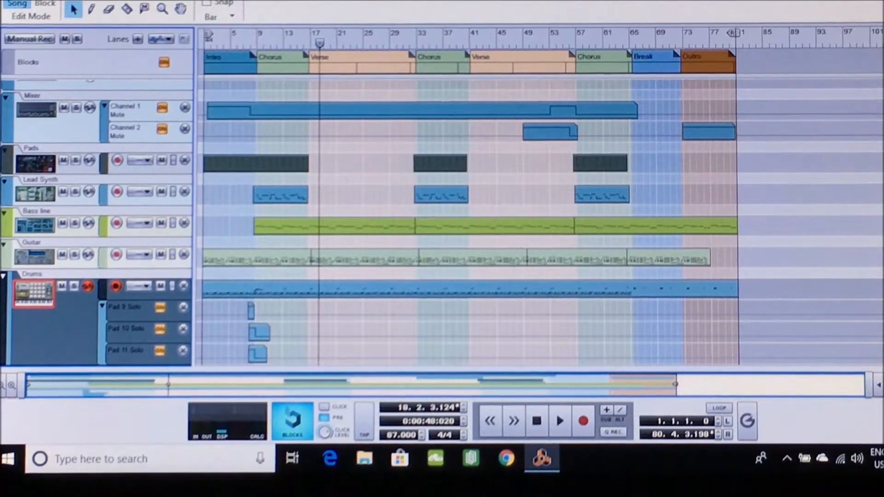
left_click(73, 286)
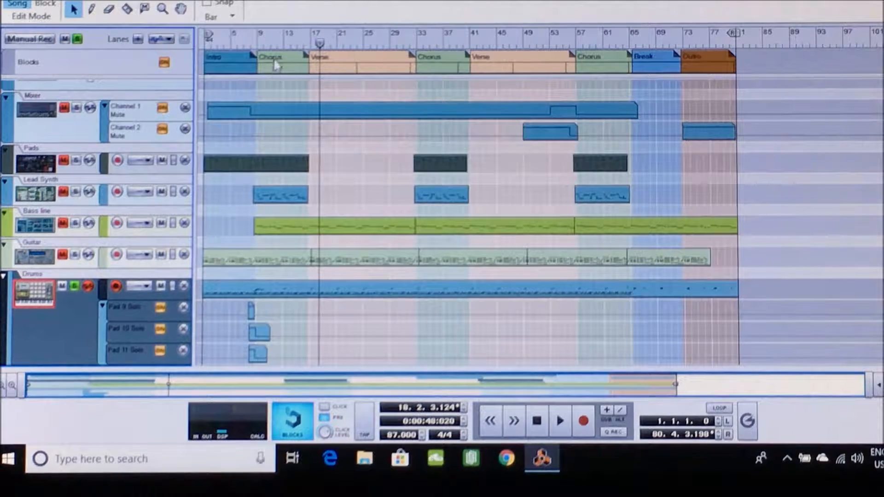
Play the soloed drums from just before the first Chorus and show the Kong drum designer in the rack
left_click(253, 45)
key("space")
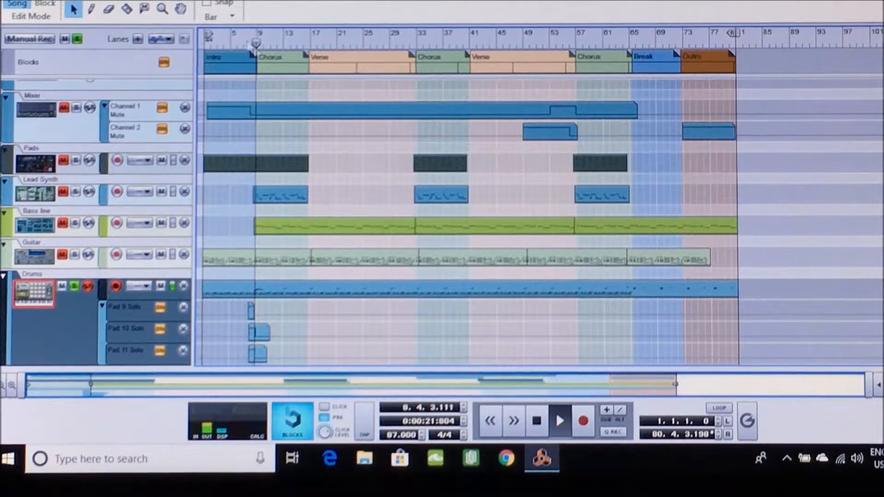
left_click(155, 1)
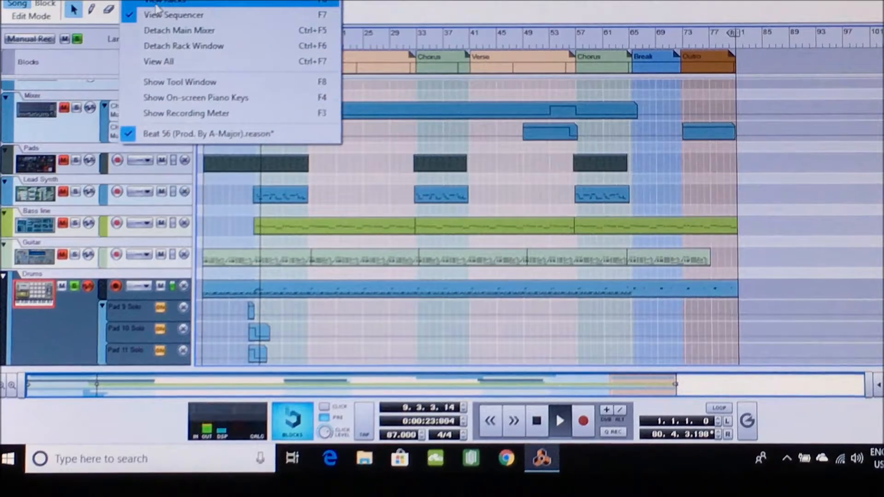
left_click(157, 4)
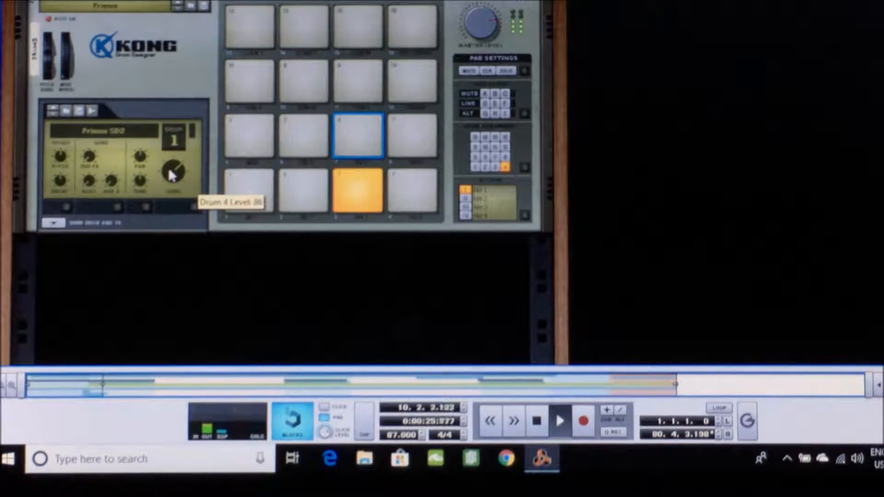
scroll(173, 300, "up", 1)
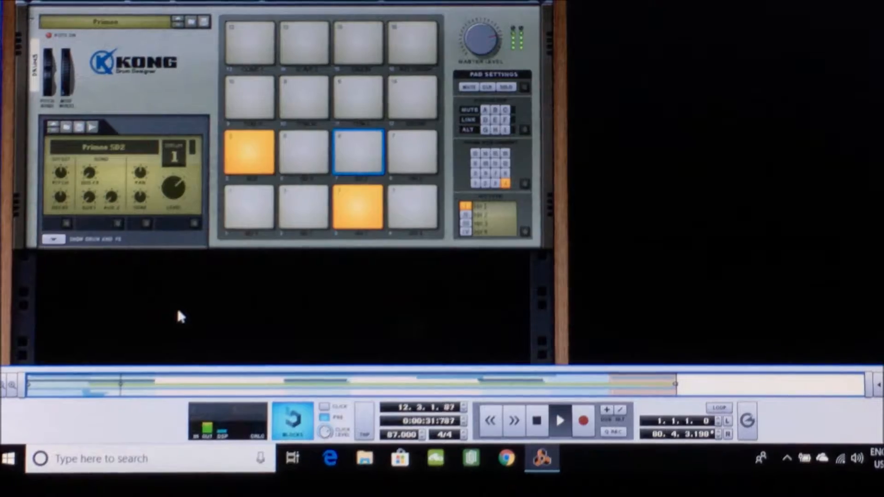
Examine the mixer, The Echo and the RV7000 reverbs while the drums play, stop playback and return to Kong
scroll(179, 316, "up", 20)
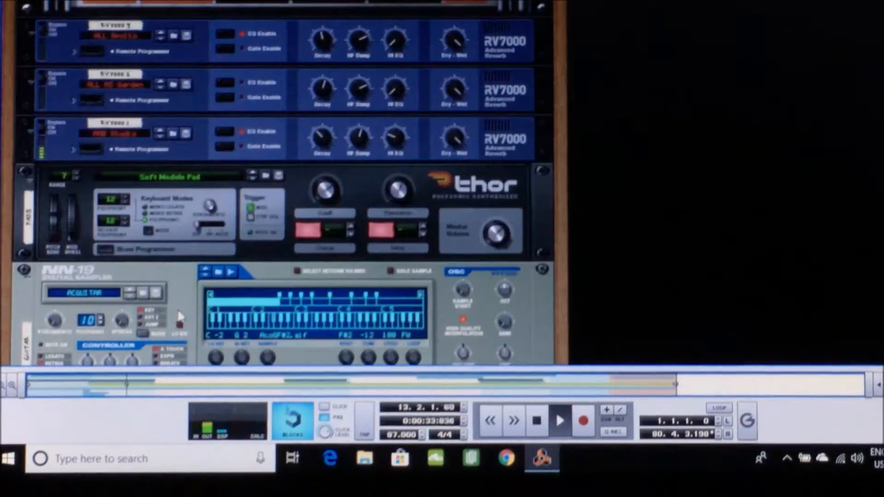
scroll(177, 309, "up", 8)
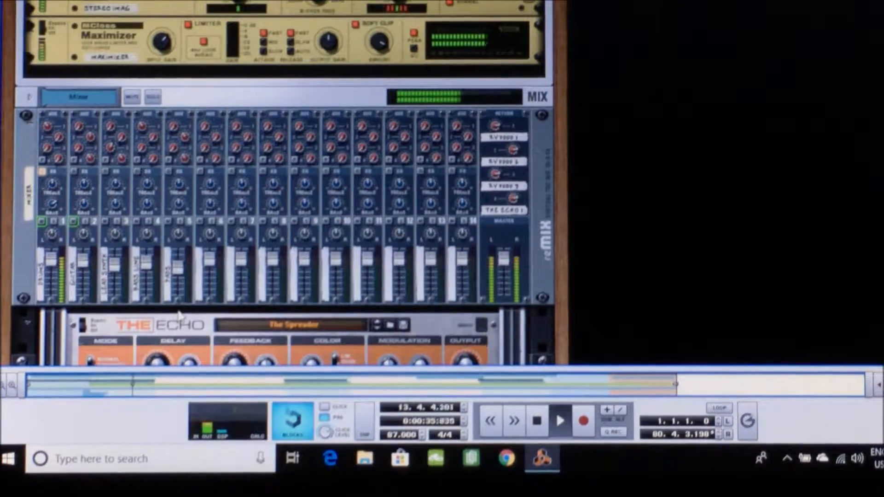
scroll(178, 314, "down", 5)
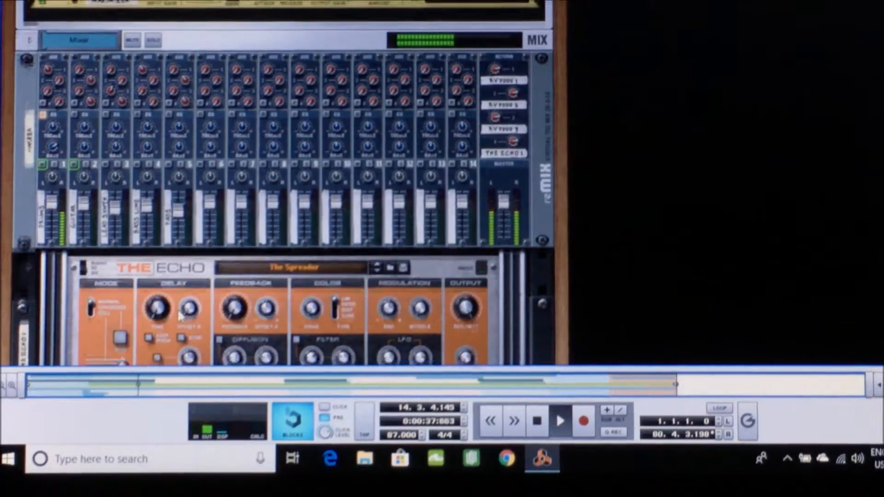
scroll(180, 316, "down", 4)
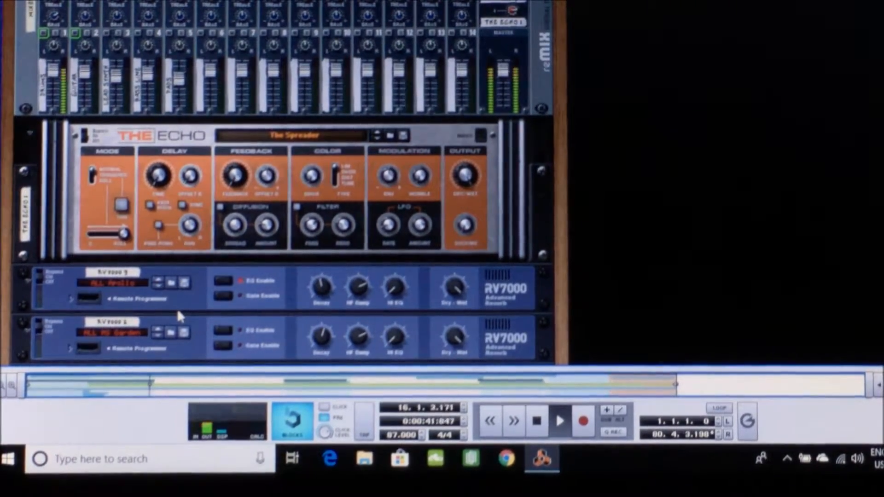
scroll(179, 315, "down", 10)
scroll(179, 315, "down", 20)
key("space")
scroll(319, 300, "down", 16)
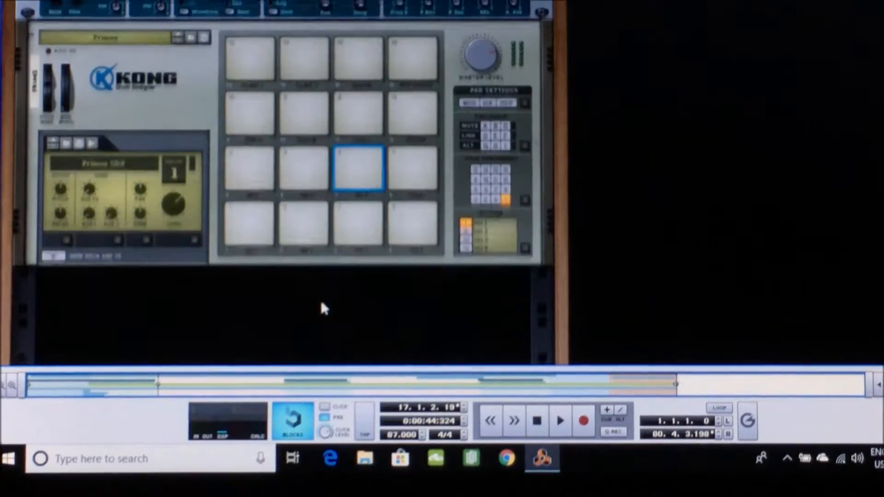
Audition the sounds on Kong pads 1, 5, 6, 7 and 8
scroll(323, 306, "up", 2)
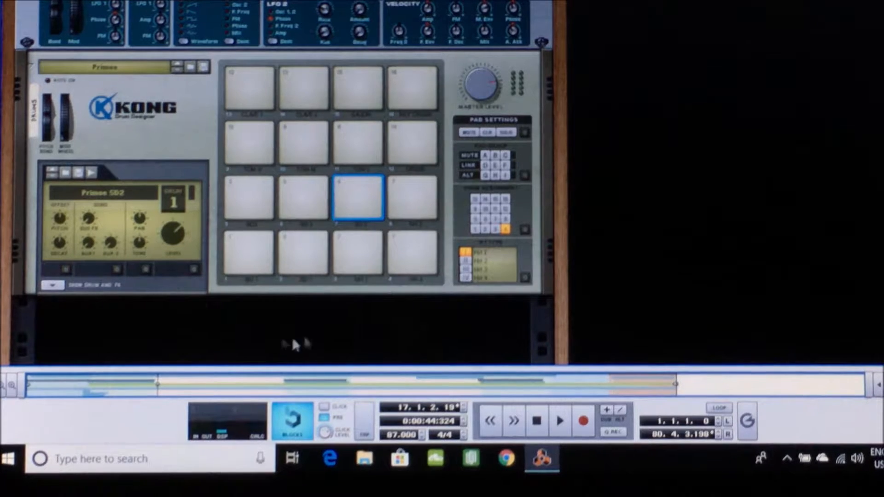
left_click(244, 252)
left_click(247, 206)
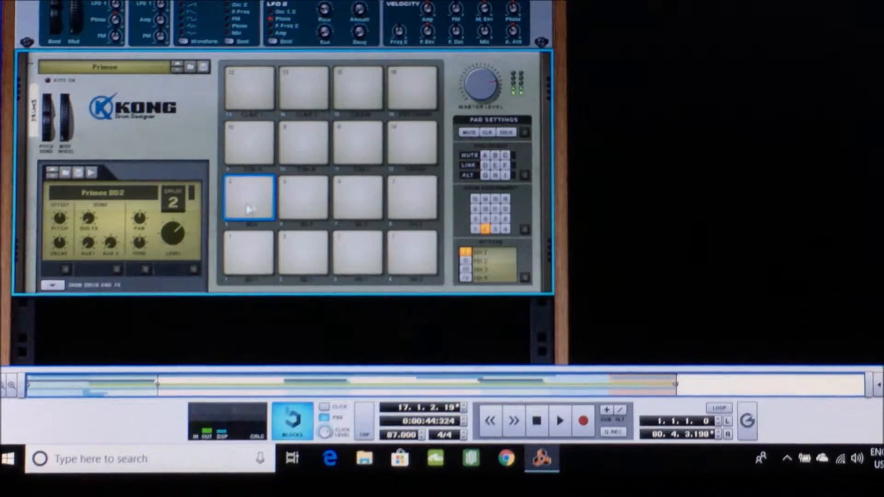
left_click(297, 193)
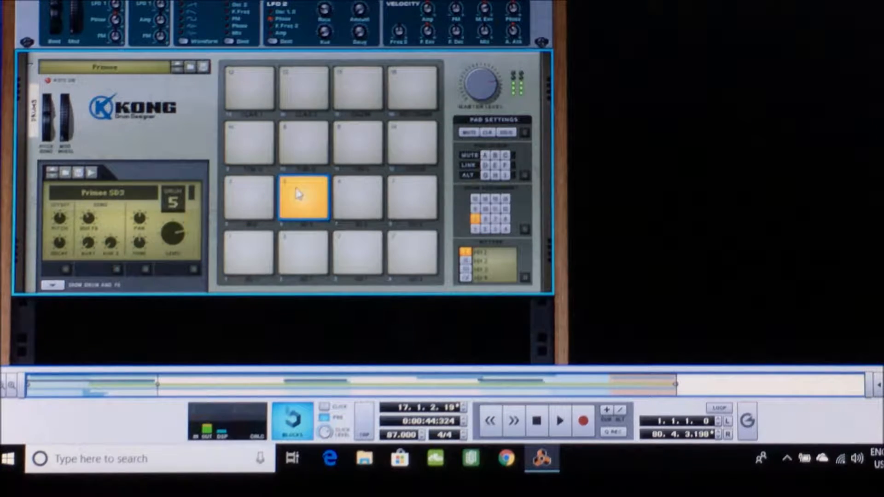
left_click(346, 193)
left_click(346, 193)
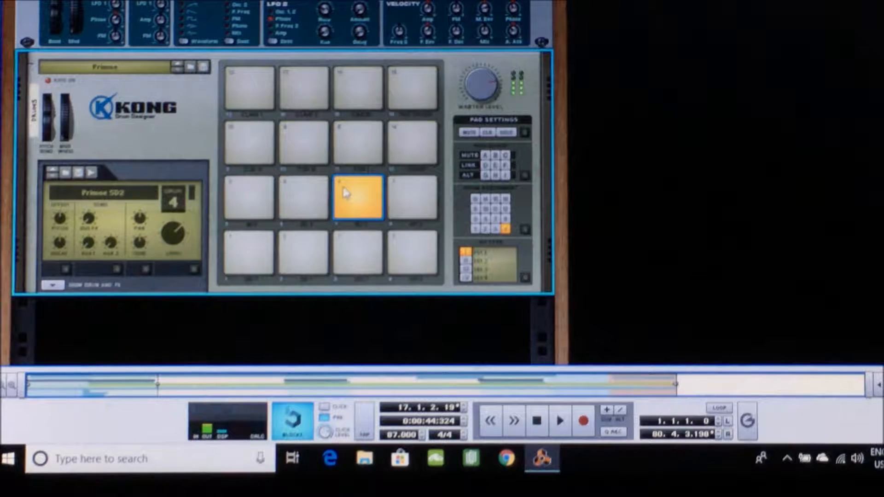
left_click(399, 199)
Audition the sounds on Kong pads 12, 16, 14, 13, 9, 10, 4 and 3
left_click(402, 139)
left_click(417, 100)
left_click(296, 105)
left_click(243, 88)
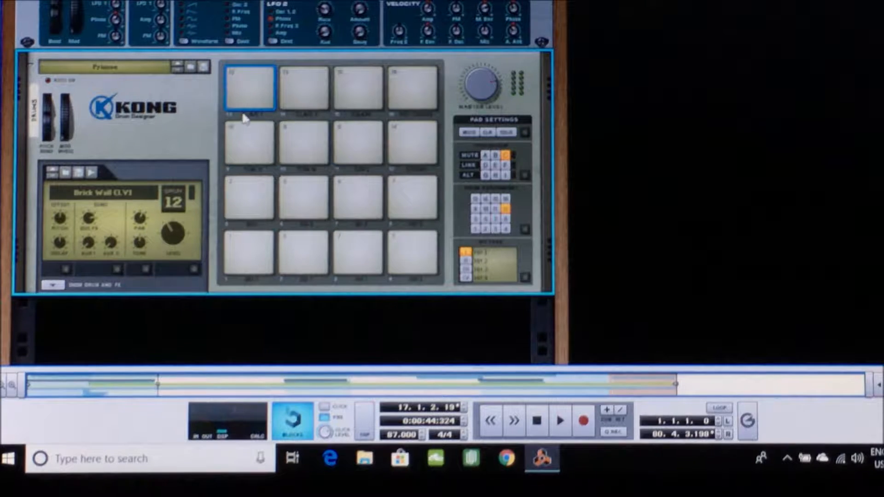
left_click(244, 132)
left_click(297, 137)
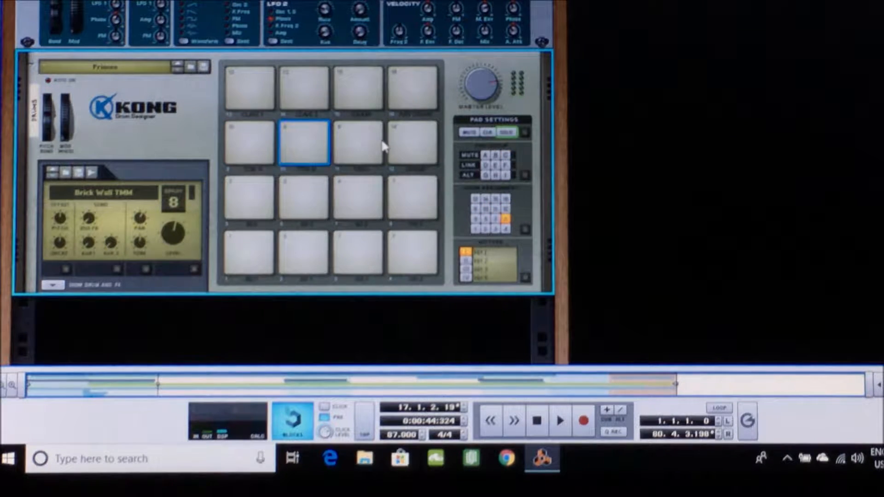
left_click(391, 267)
left_click(369, 268)
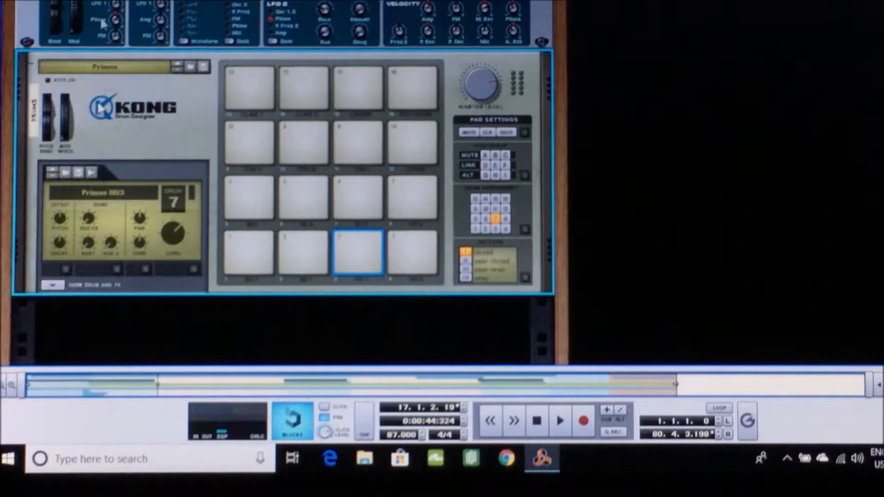
Review the mixer, The Echo and the three RV7000 reverbs in the rack with playback stopped
scroll(179, 114, "down", 15)
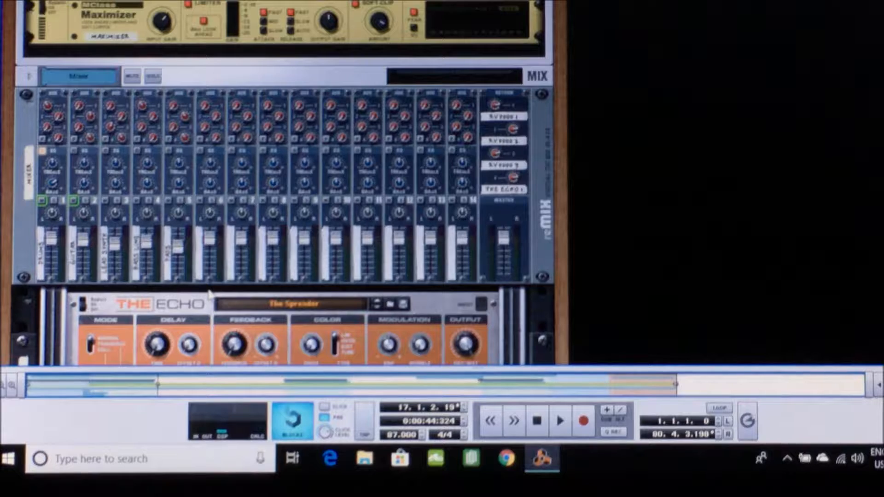
scroll(209, 294, "down", 10)
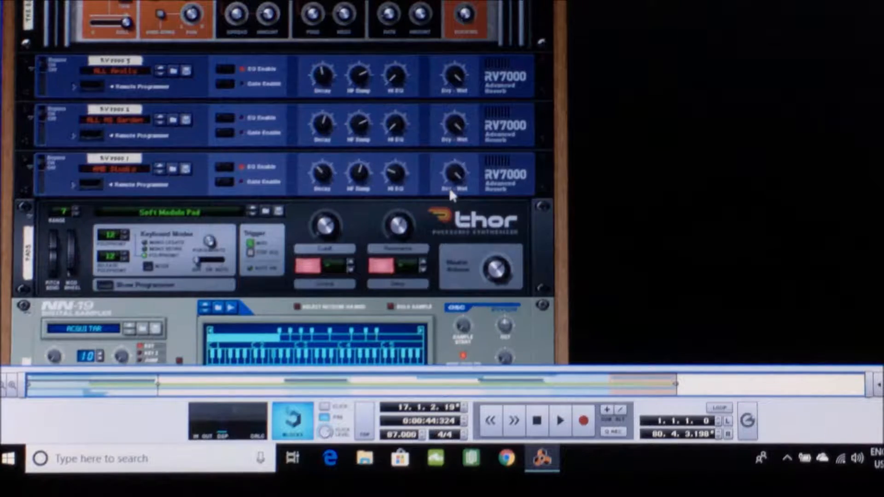
scroll(287, 212, "up", 4)
scroll(285, 212, "up", 3)
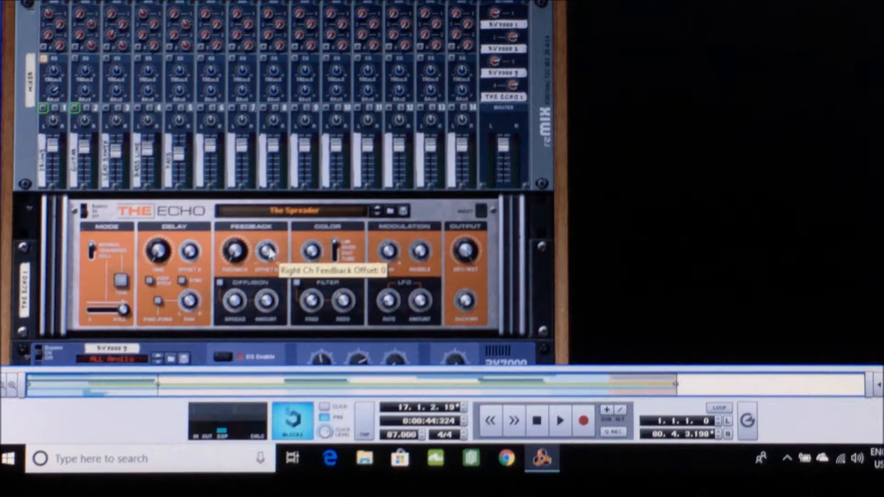
scroll(269, 252, "up", 1)
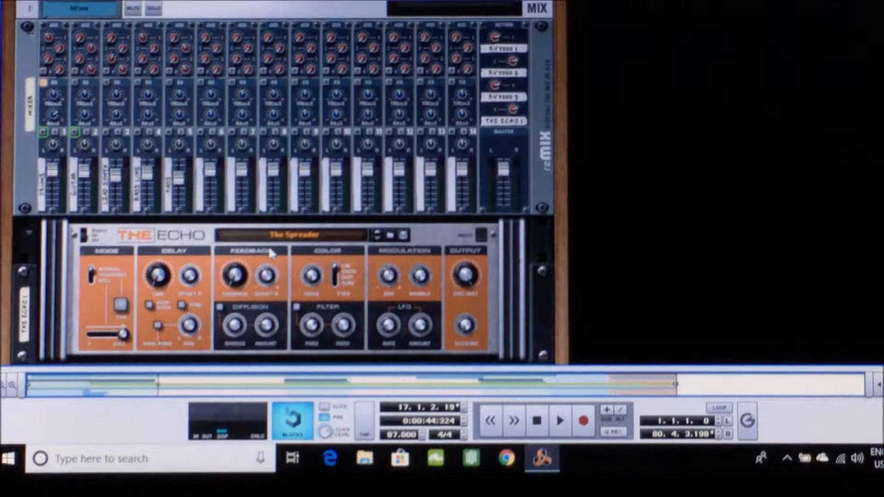
Return to the sequencer and turn off the solo on the Drums track
left_click(133, 1)
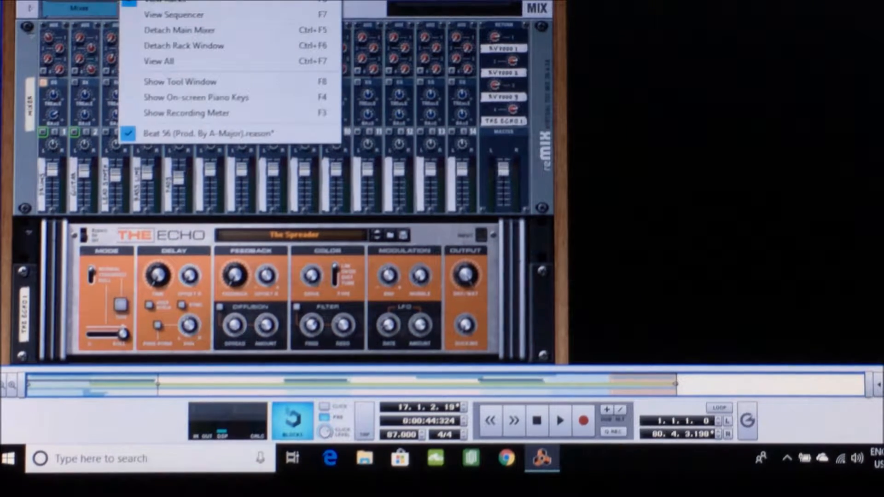
left_click(167, 14)
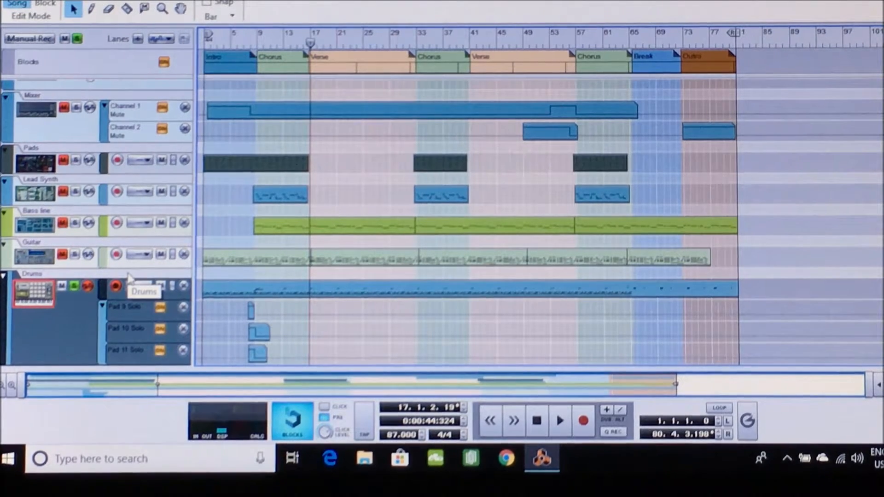
left_click(75, 287)
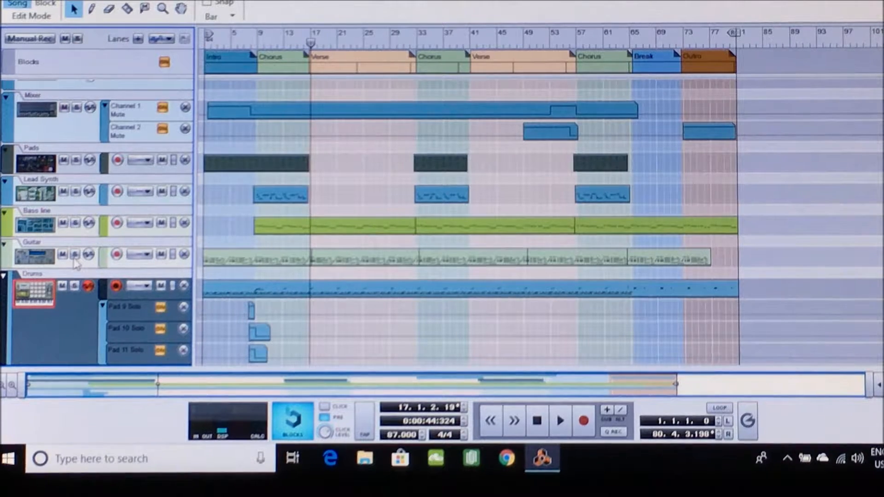
Play the soloed Guitar track from the start of the song, show its NN-19 sampler in the rack and stop playback
left_click(537, 420)
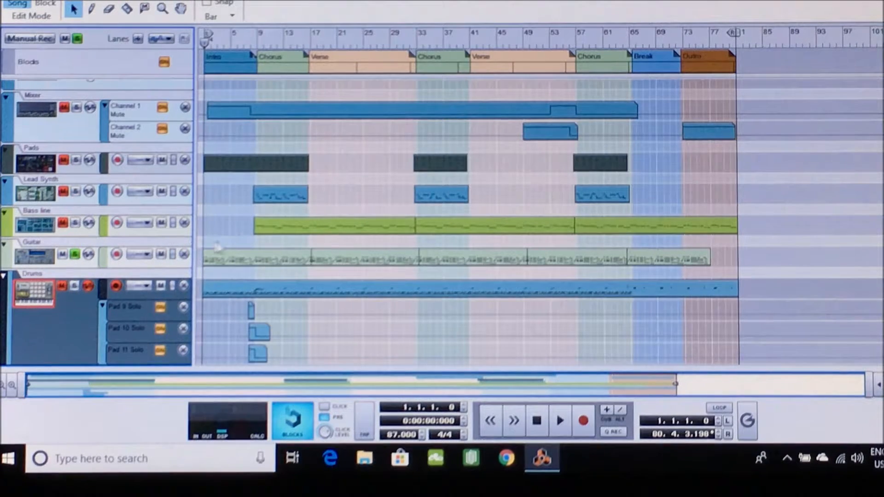
key("space")
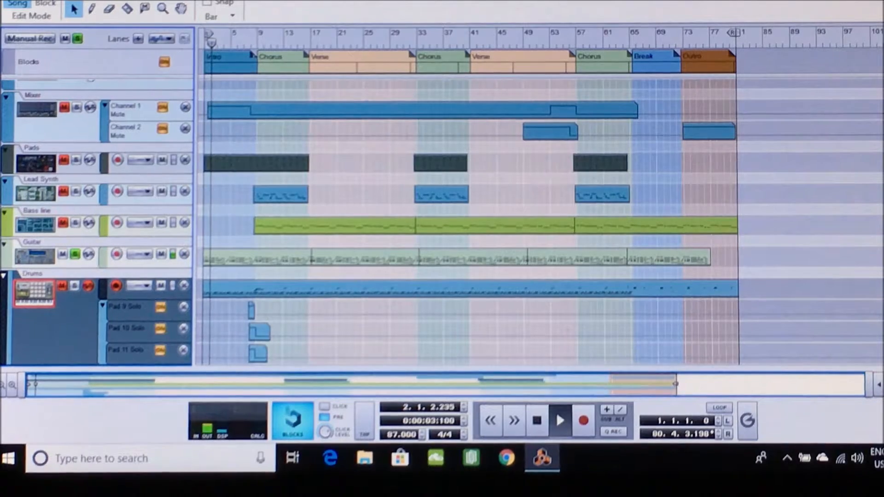
left_click(133, 0)
left_click(147, 2)
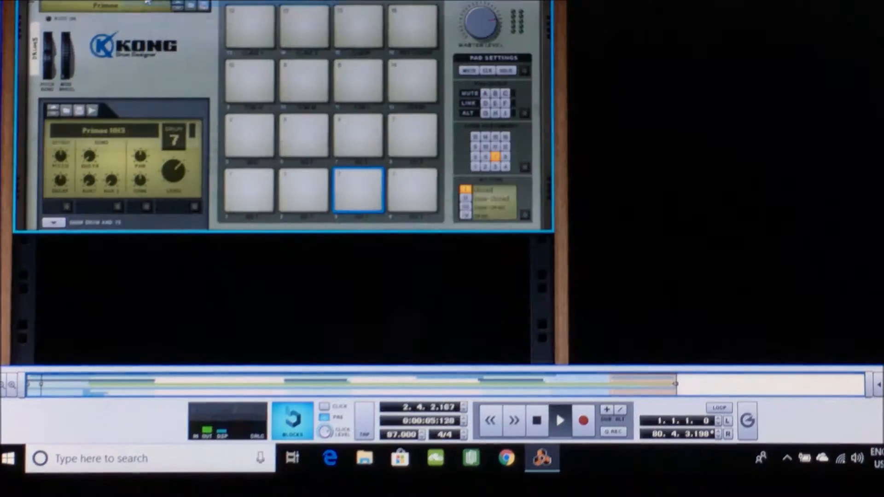
scroll(158, 136, "up", 10)
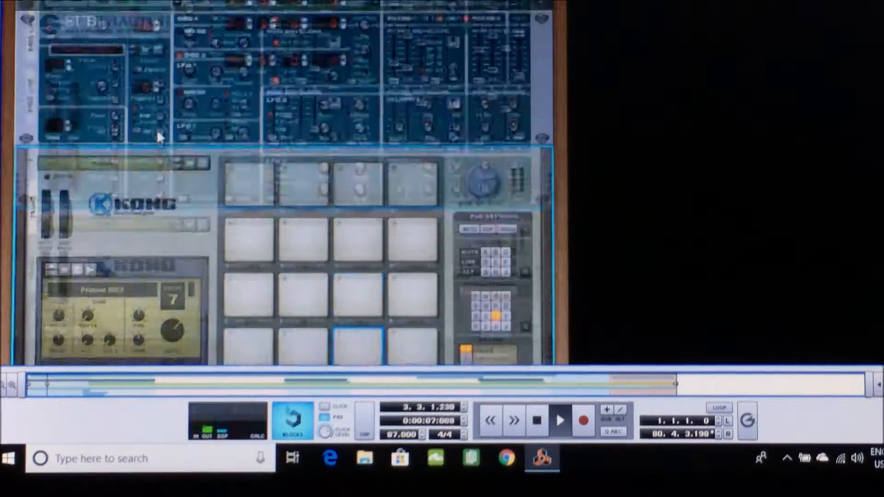
scroll(158, 135, "up", 8)
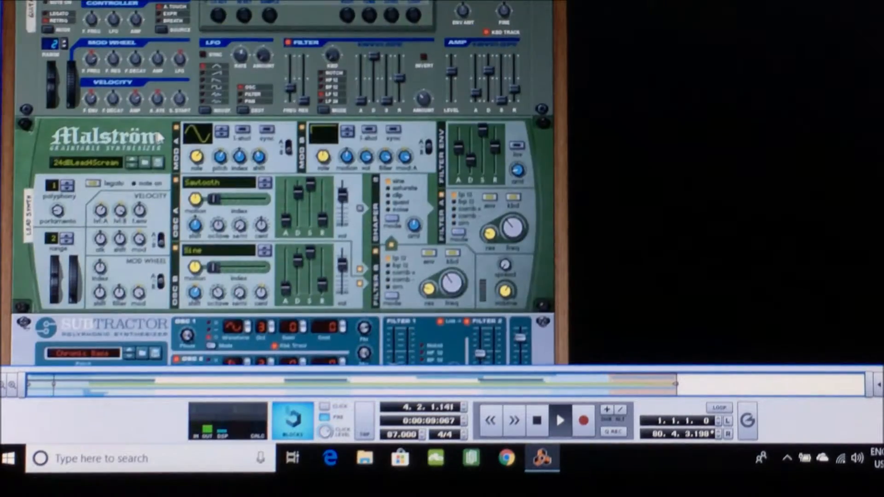
scroll(157, 134, "down", 1)
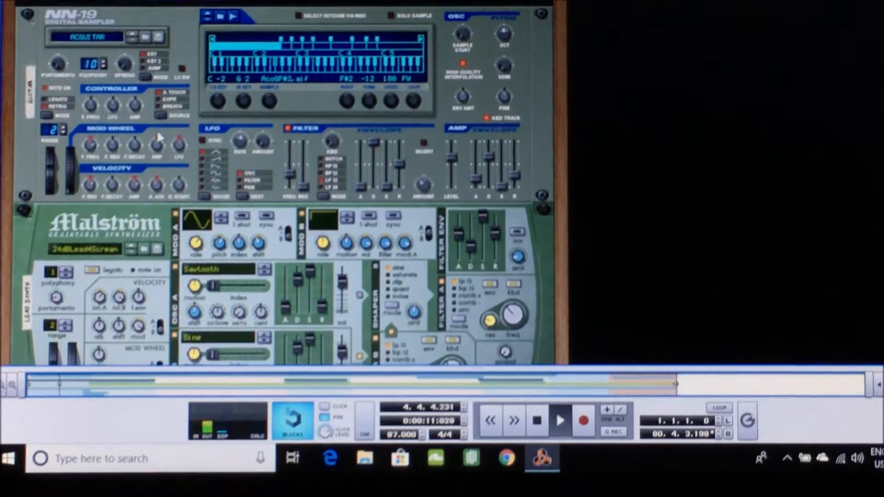
scroll(158, 137, "up", 4)
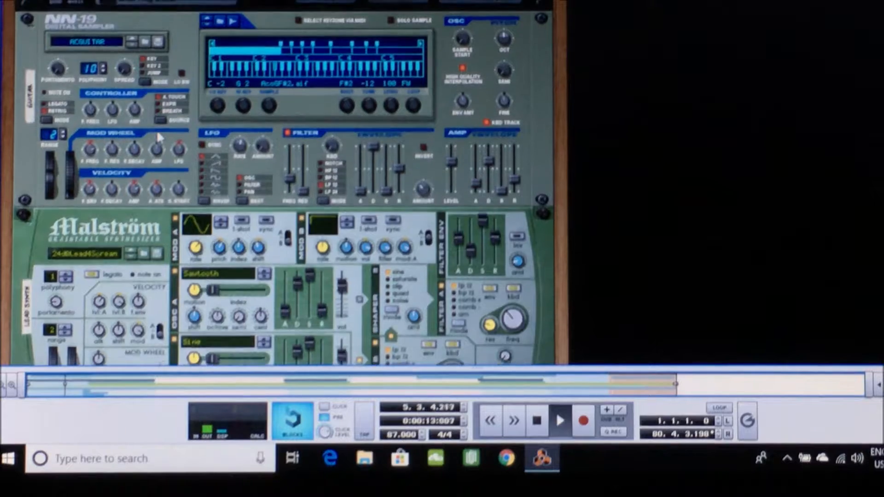
scroll(158, 136, "up", 3)
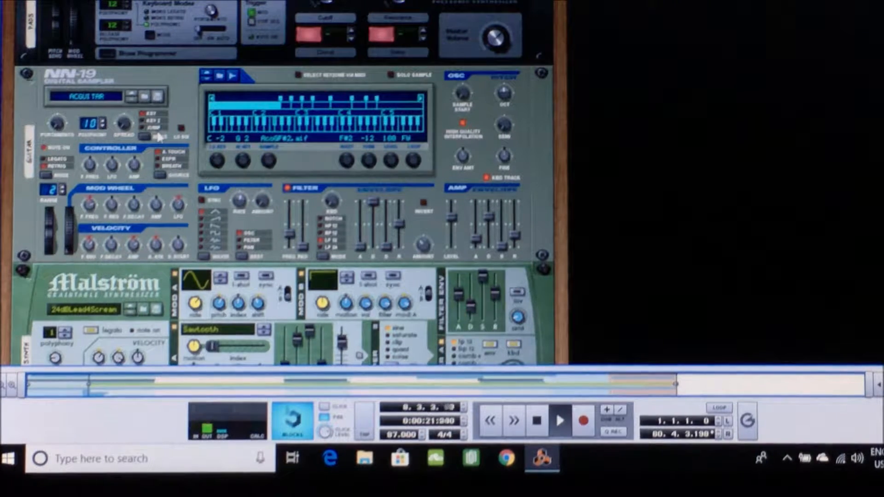
key("space")
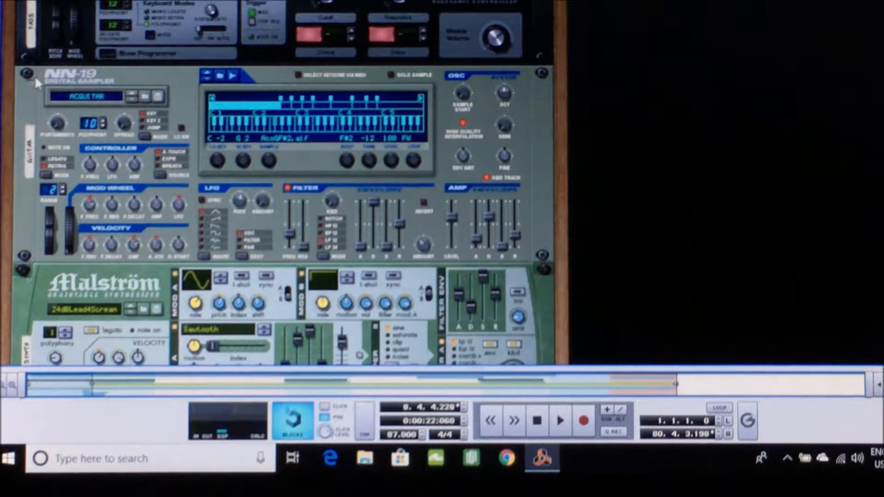
Examine the guitar channel on the mixer together with The Echo and the RV7000 reverbs
scroll(222, 191, "up", 10)
scroll(222, 189, "up", 3)
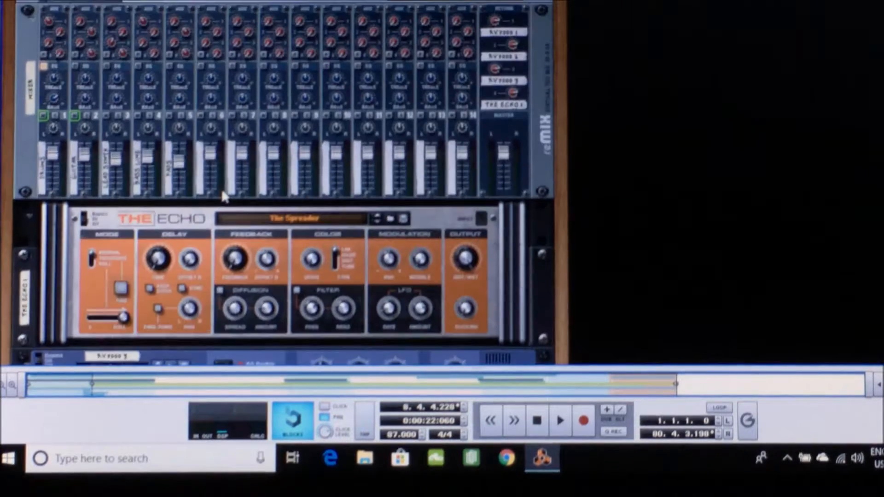
scroll(358, 267, "up", 1)
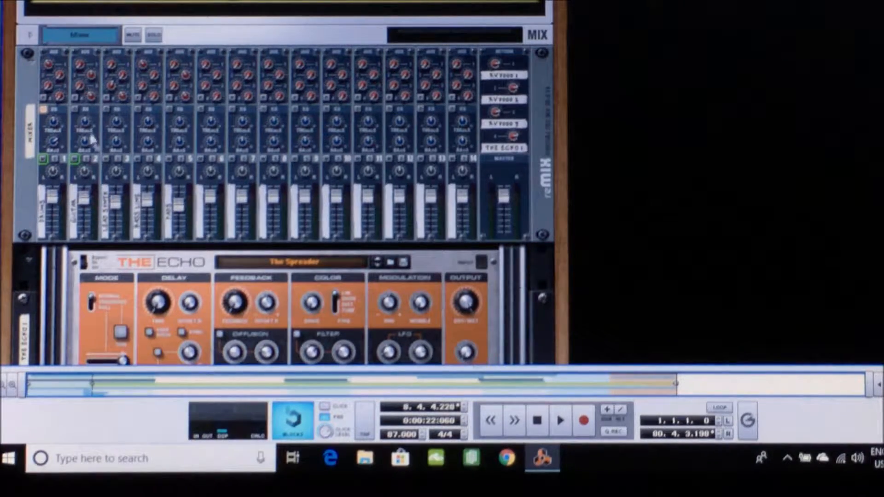
scroll(94, 142, "down", 10)
scroll(130, 168, "down", 3)
scroll(130, 168, "up", 12)
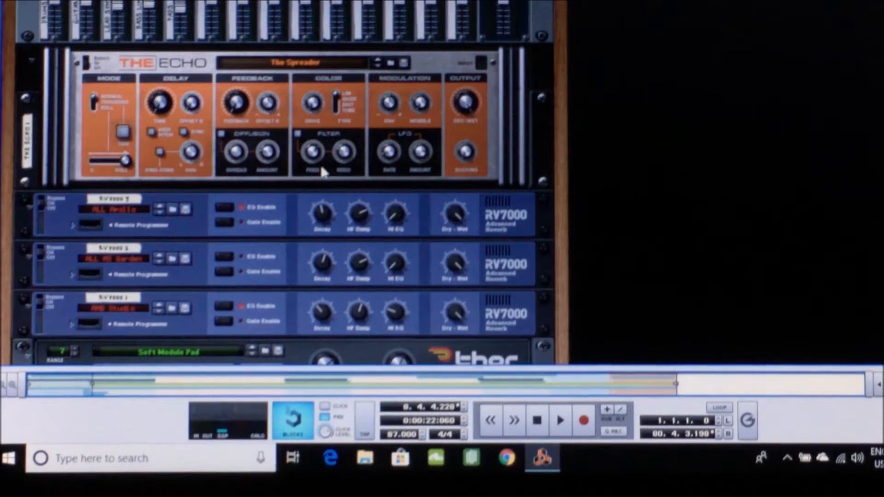
scroll(320, 165, "up", 3)
scroll(321, 165, "up", 5)
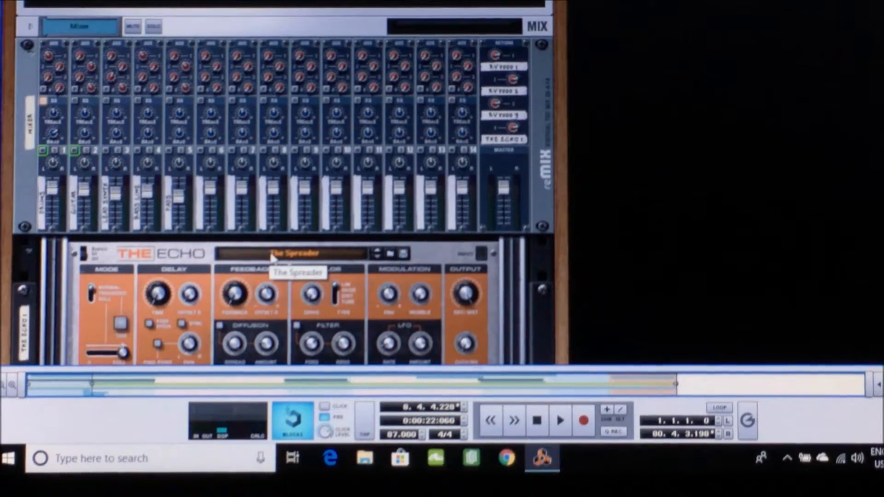
scroll(240, 297, "down", 3)
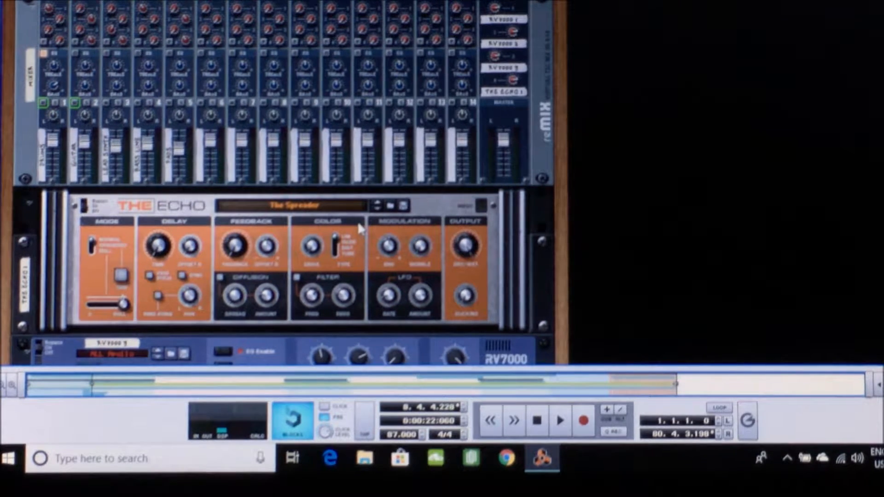
scroll(238, 252, "up", 3)
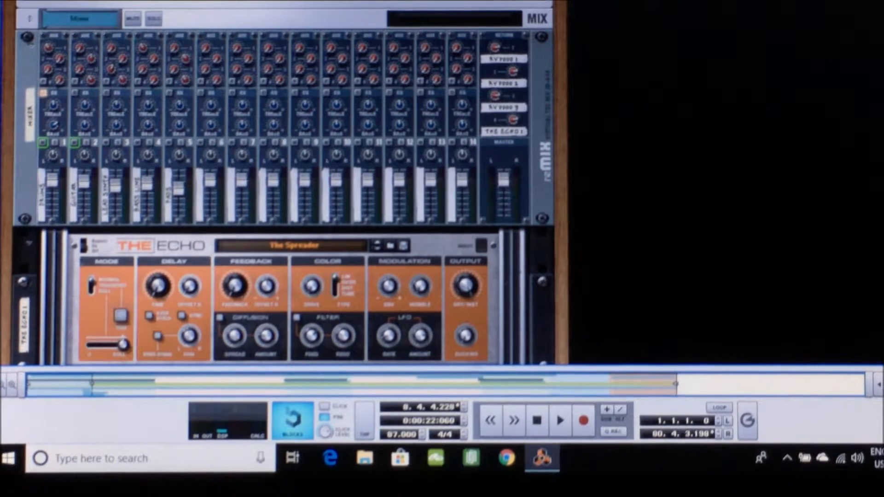
In the sequencer, move the solo from Guitar to Bass line and place the song position just before the first Chorus
left_click(133, 1)
left_click(177, 14)
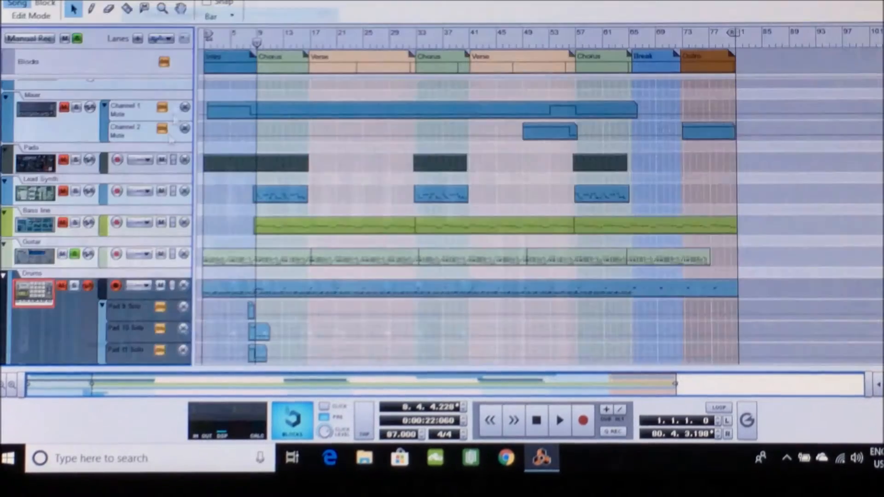
left_click(75, 254)
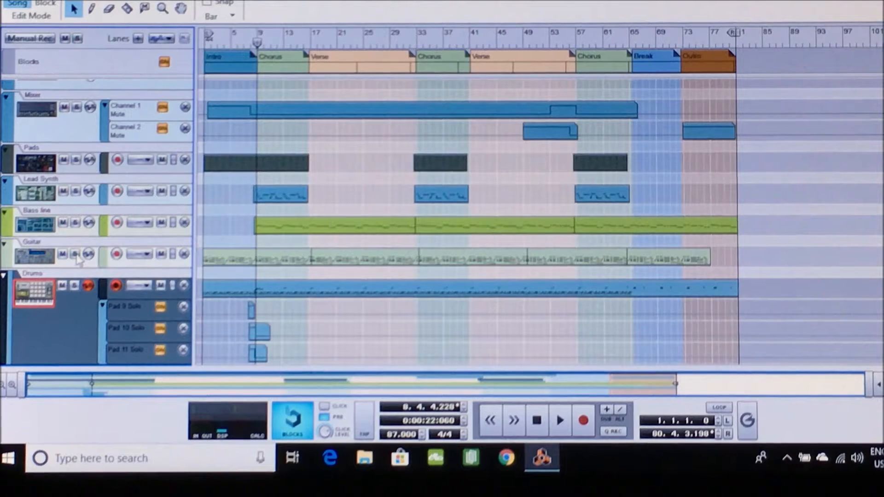
left_click(75, 223)
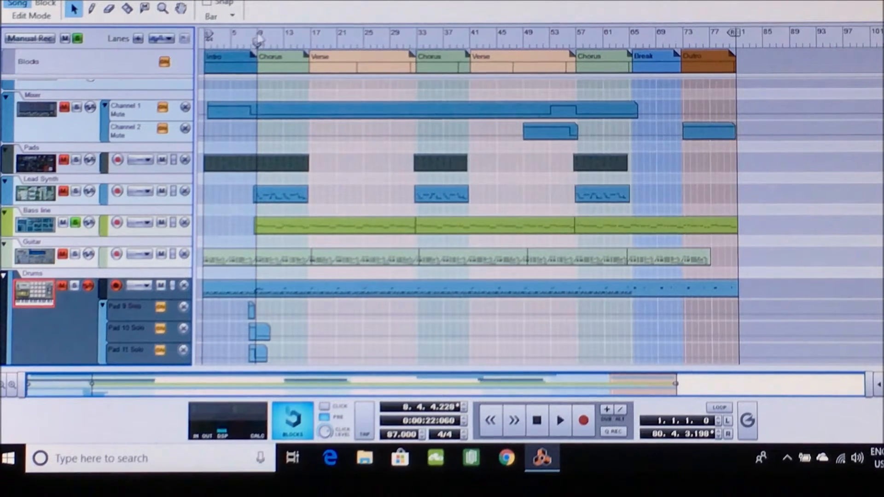
left_click_drag(259, 39, 248, 42)
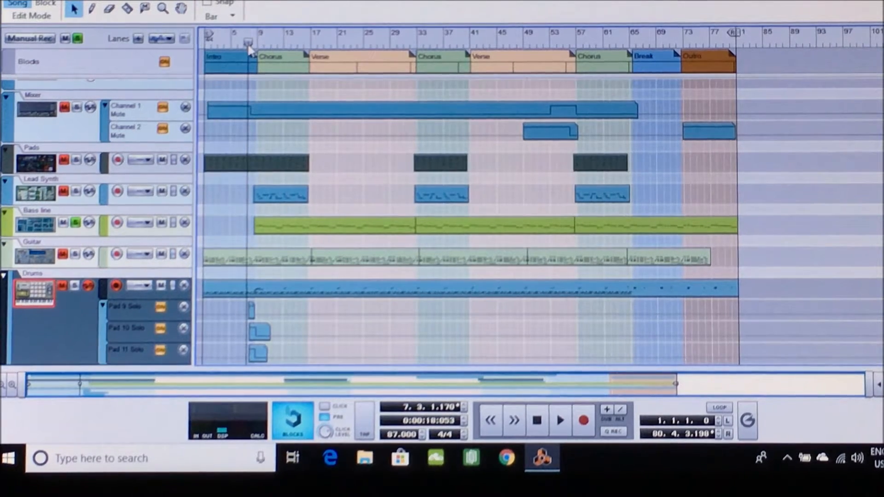
Show the bass line's SubTractor synthesizer in the rack and look over the mixer, The Echo, Thor and NN-19
left_click(134, 1)
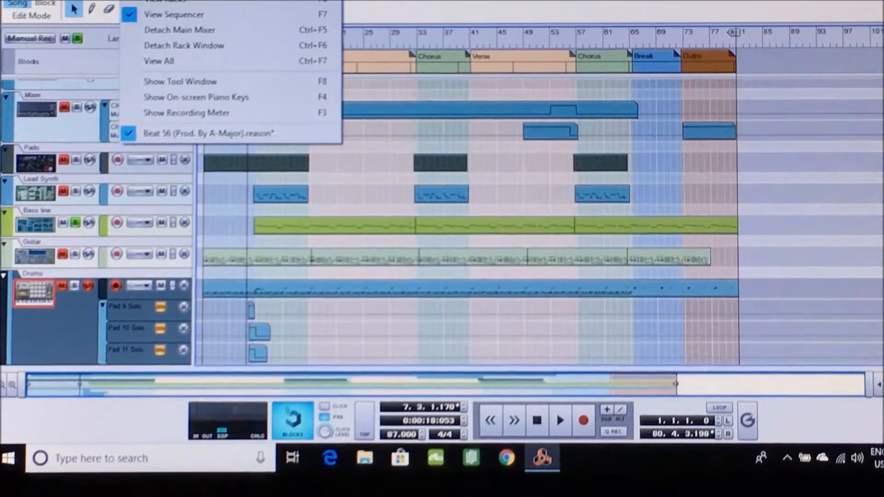
left_click(164, 5)
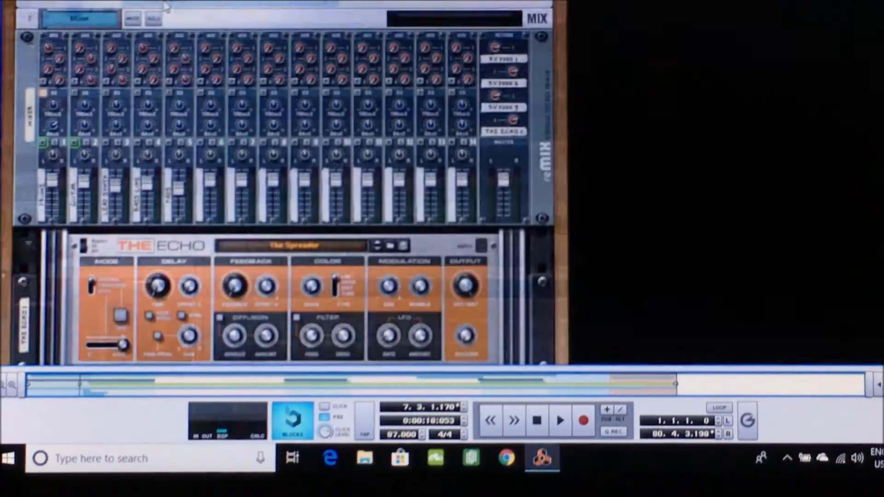
scroll(205, 193, "down", 10)
scroll(205, 193, "down", 10)
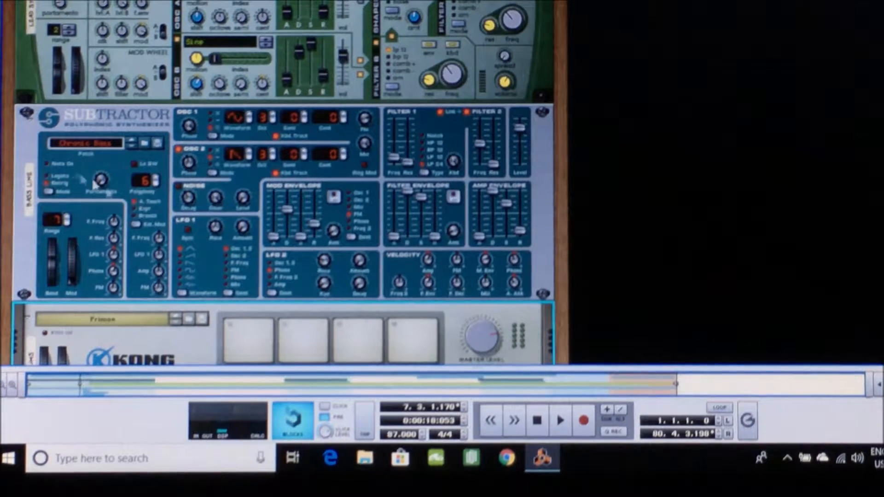
scroll(125, 204, "up", 10)
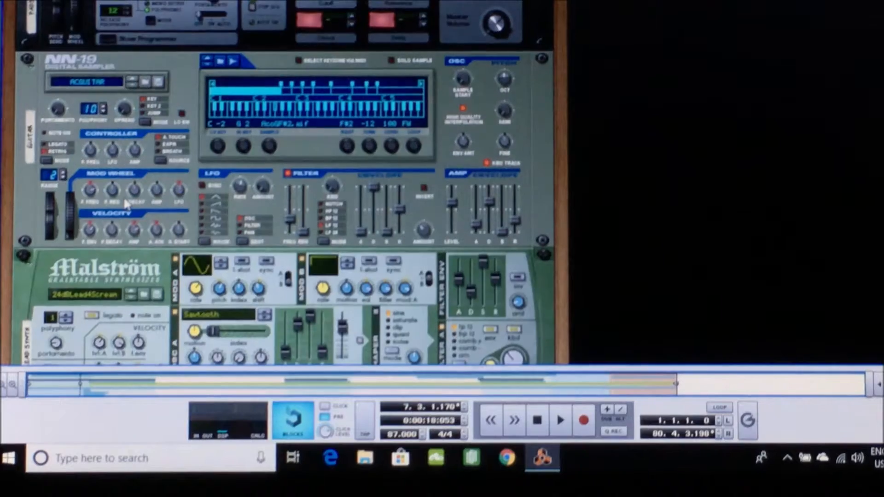
scroll(124, 196, "up", 8)
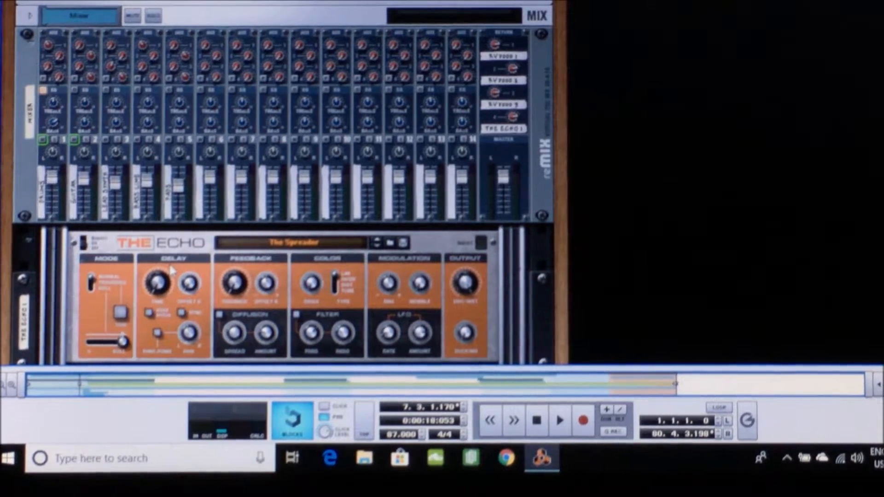
scroll(172, 270, "down", 10)
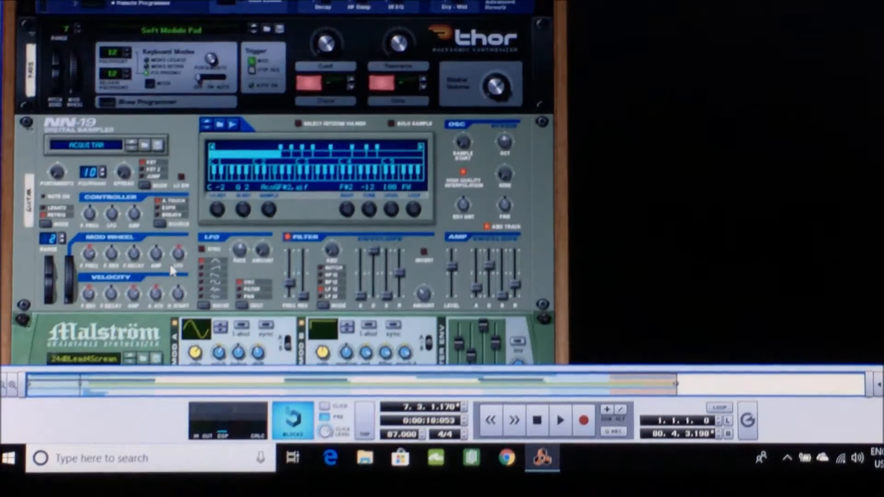
scroll(171, 271, "up", 2)
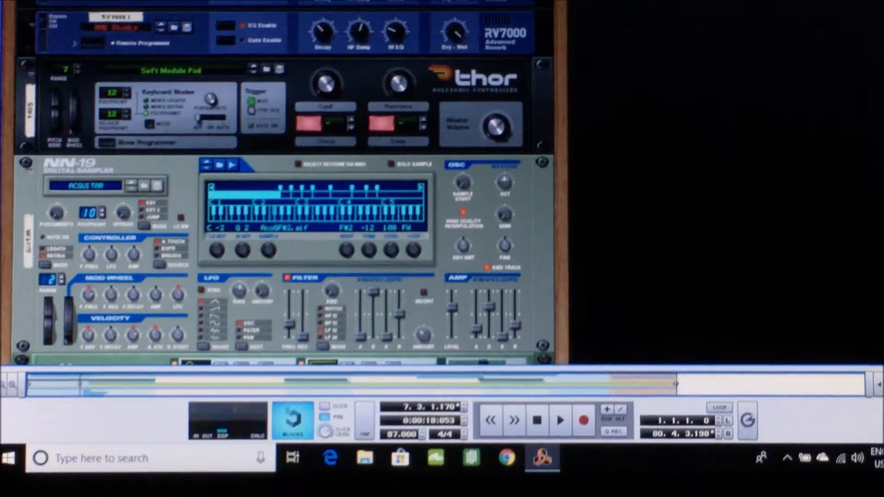
Return to the sequencer and turn off the solo on the Bass line track
left_click(132, 0)
left_click(160, 15)
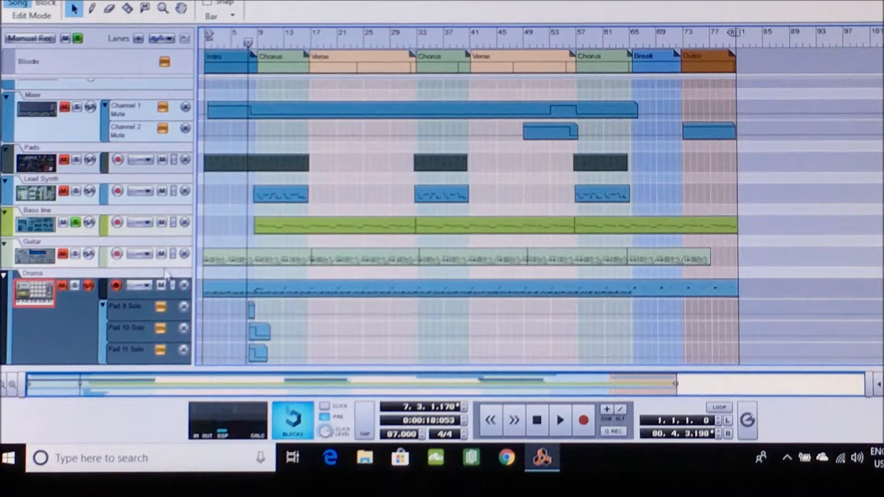
left_click(75, 224)
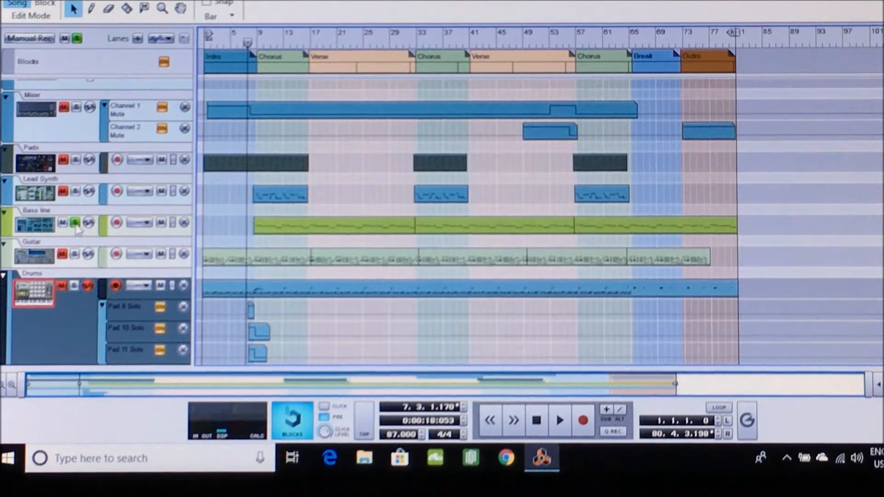
Solo the Lead Synth track and start playback from just before the first Chorus
left_click(76, 191)
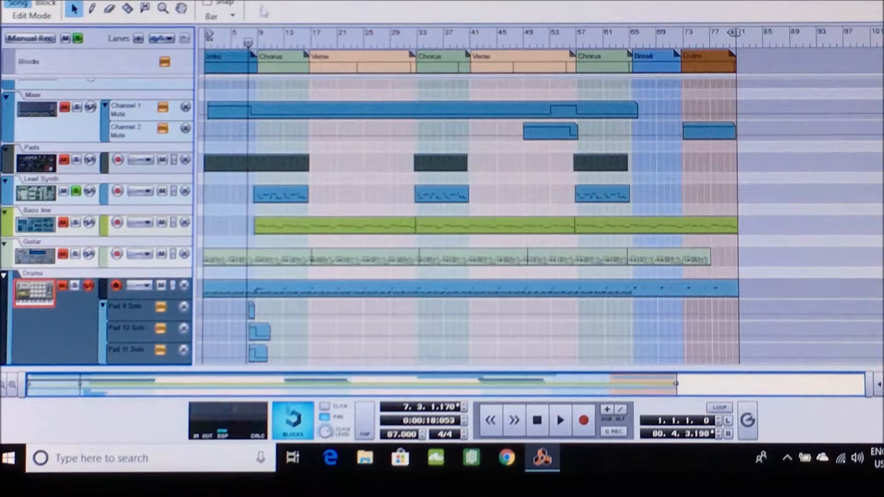
left_click(257, 44)
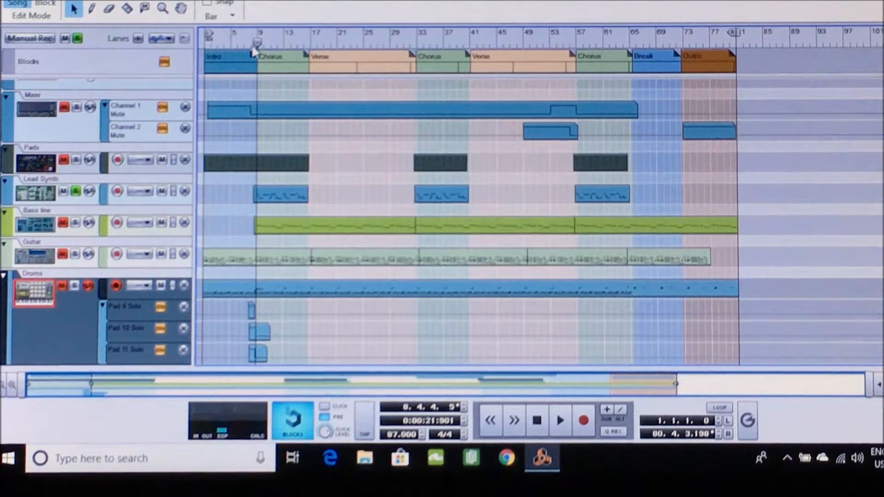
left_click(250, 44)
key("space")
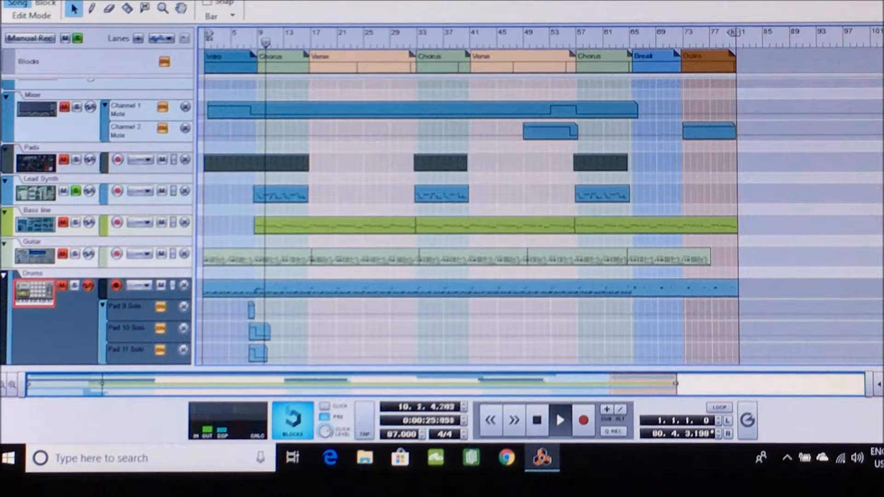
Show the lead synth's Malström synthesizer in the rack while the soloed track plays, and stop playback at the end of the Chorus
left_click(152, 1)
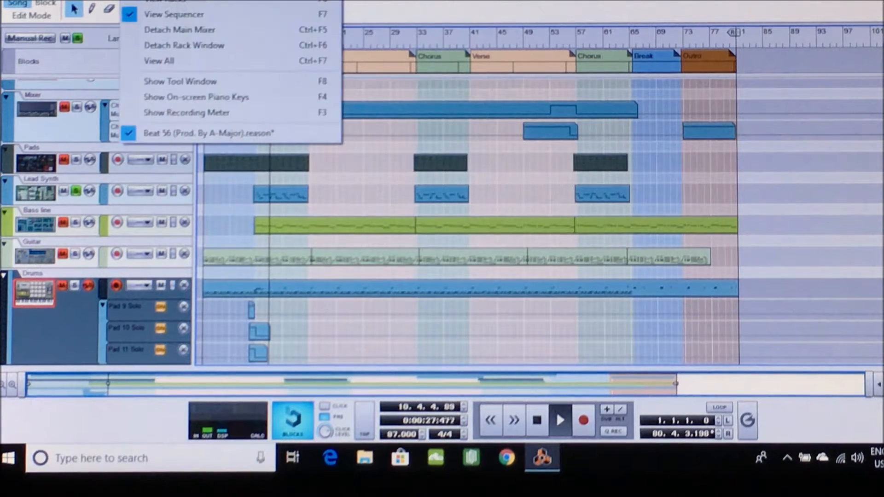
left_click(153, 2)
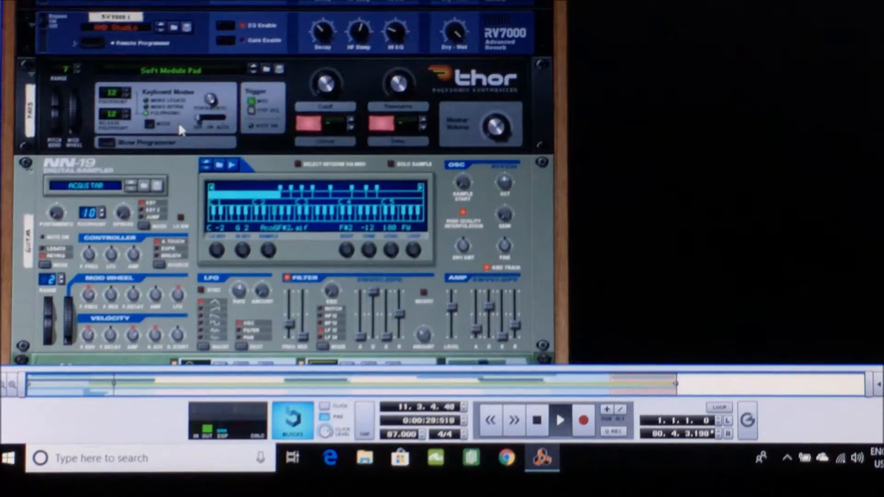
scroll(178, 123, "up", 3)
scroll(178, 122, "down", 6)
scroll(178, 123, "down", 4)
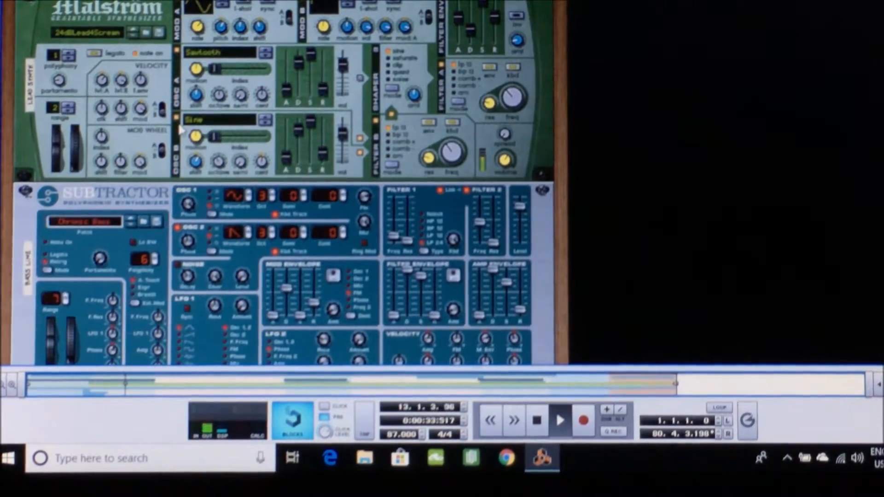
scroll(180, 129, "up", 2)
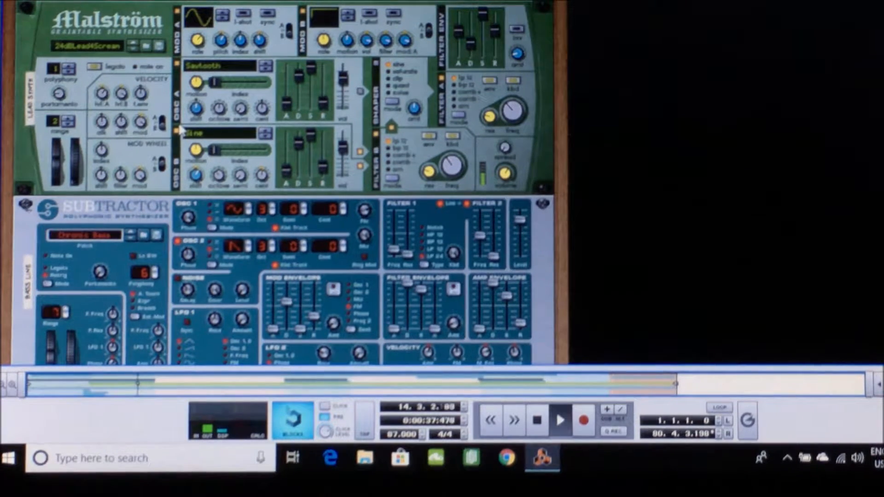
scroll(181, 130, "down", 1)
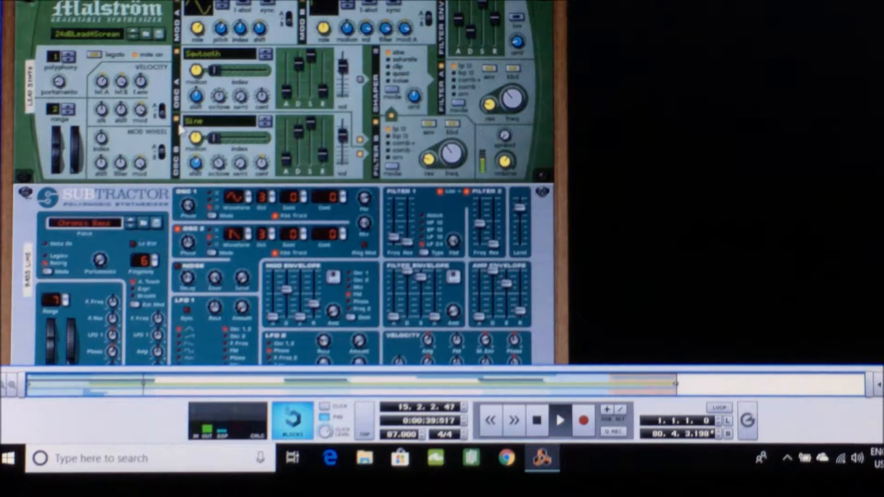
scroll(181, 130, "up", 1)
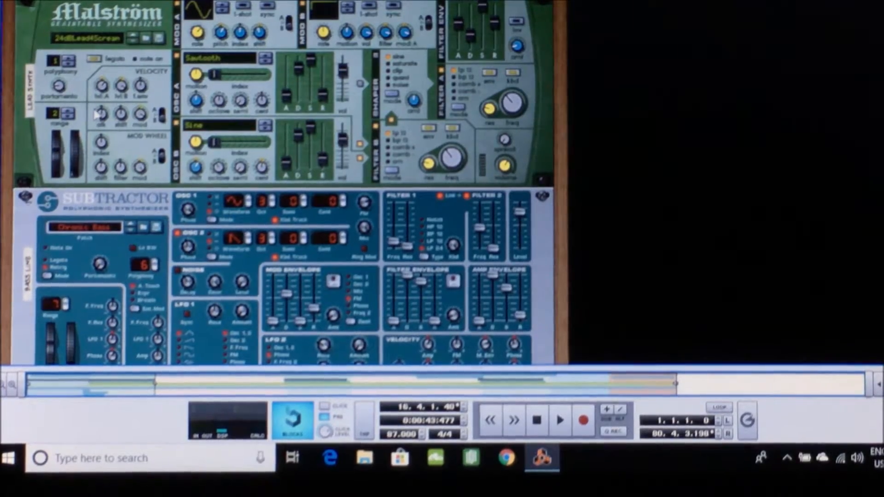
Examine the lead synth's channel on the mixer together with The Echo and the RV7000 reverbs
scroll(93, 107, "up", 5)
scroll(93, 107, "up", 3)
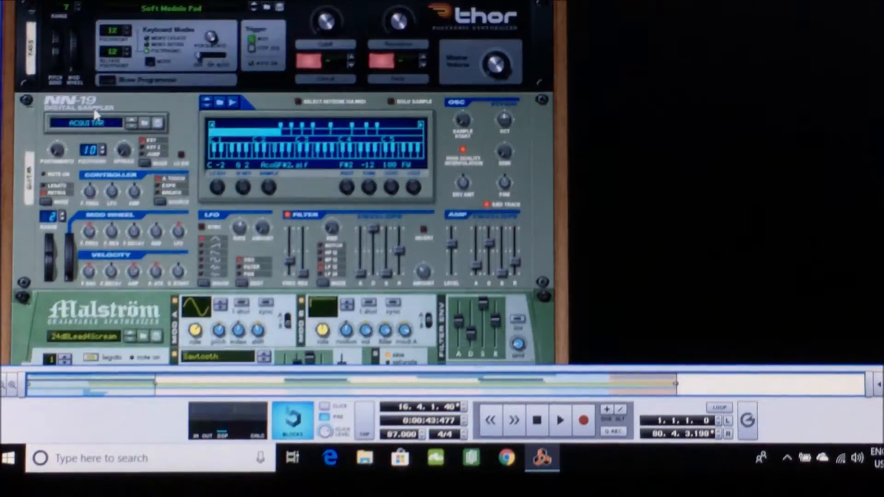
scroll(94, 113, "up", 3)
scroll(95, 115, "up", 9)
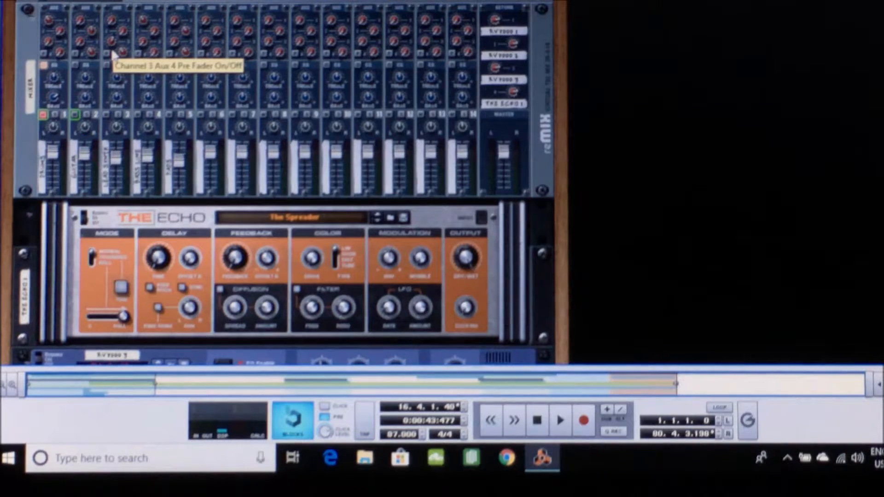
scroll(129, 138, "down", 13)
scroll(139, 169, "up", 8)
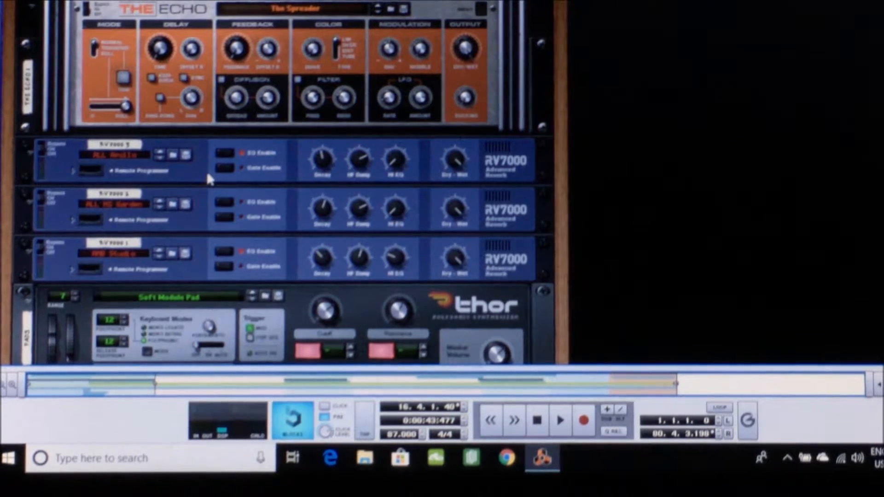
scroll(207, 174, "up", 5)
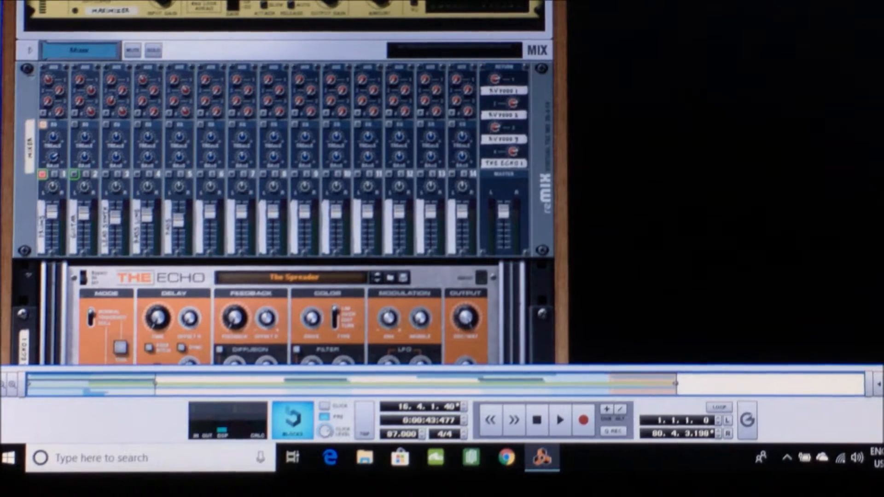
In the sequencer, move the solo from Lead Synth to Pads and play the song from the beginning
left_click(136, 0)
left_click(157, 14)
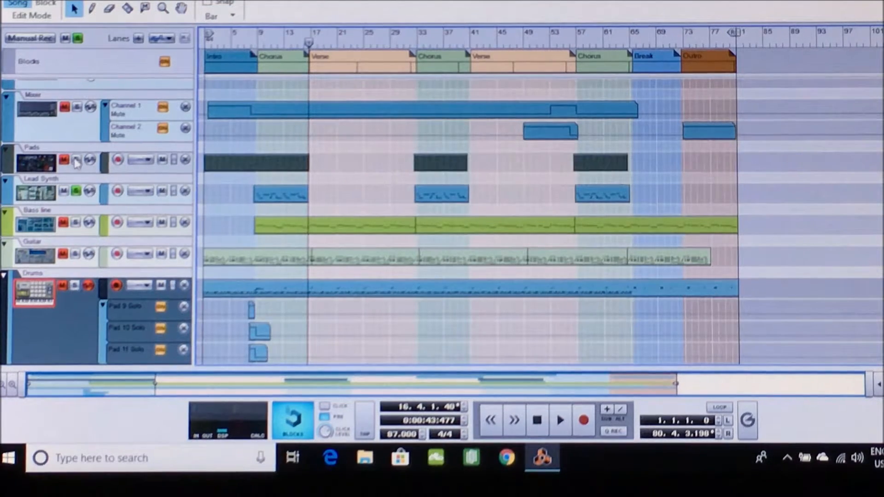
left_click(76, 190)
left_click(77, 160)
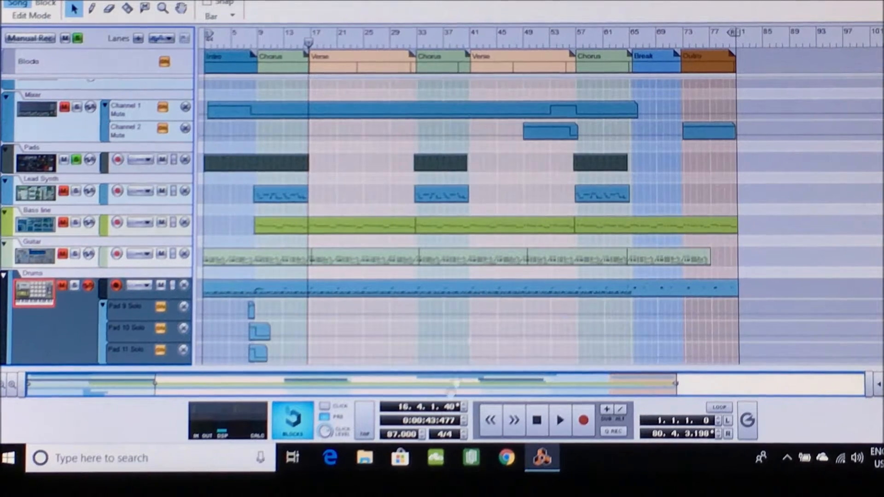
left_click(544, 433)
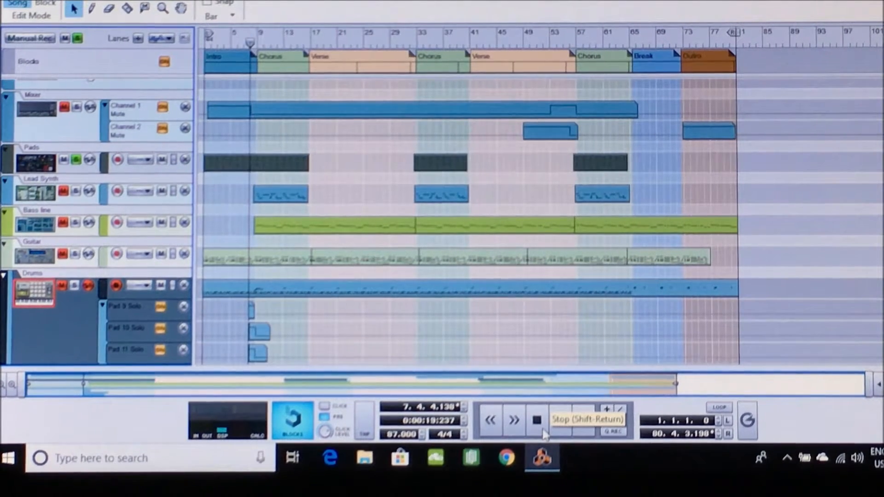
left_click(540, 420)
key("space")
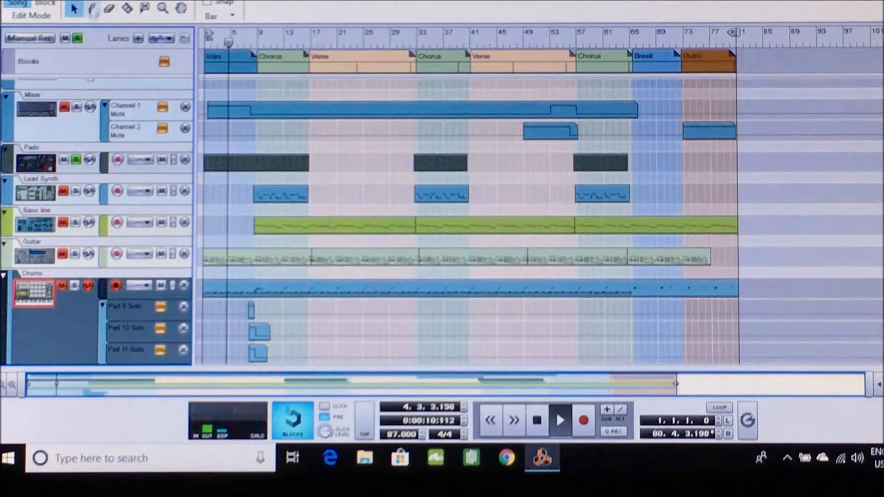
Show the pads' Thor synthesizer in the rack during playback, then stop playback and inspect Thor's controls
left_click(150, 2)
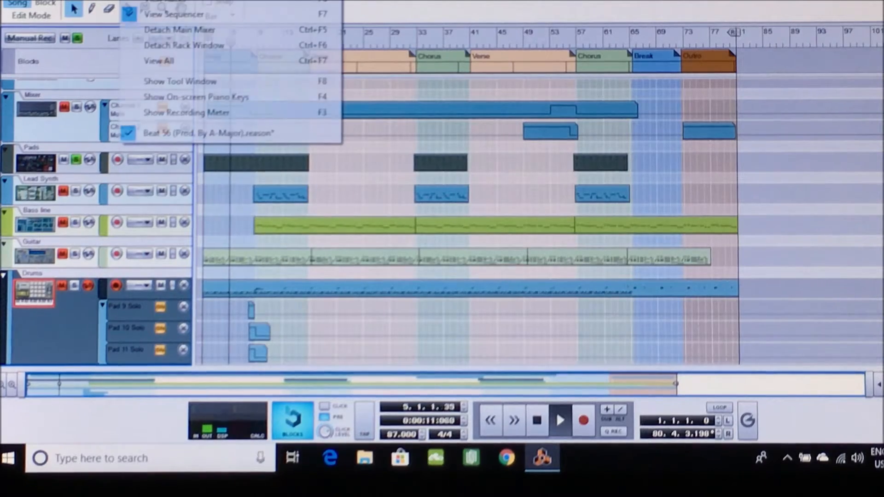
left_click(151, 1)
scroll(136, 156, "down", 7)
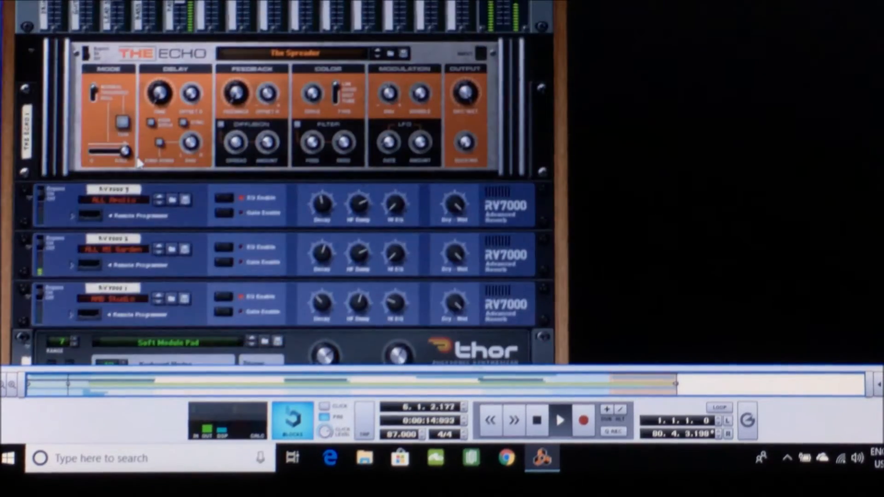
scroll(137, 159, "down", 5)
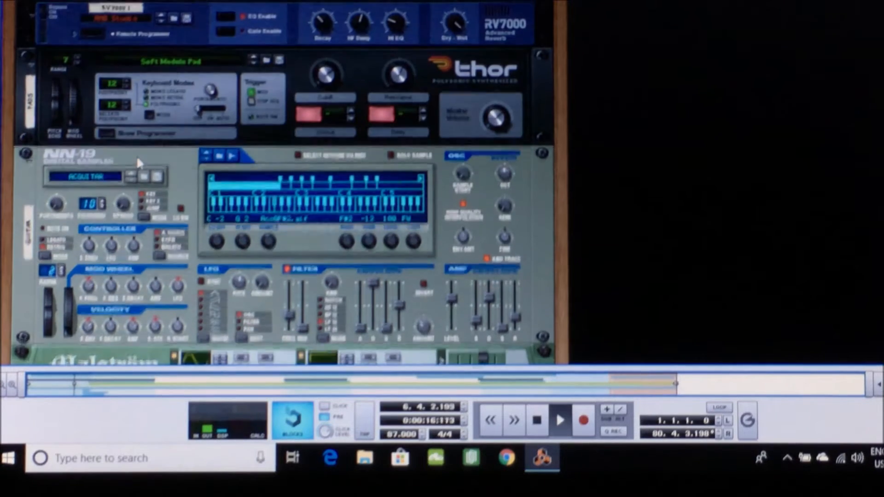
scroll(136, 155, "down", 2)
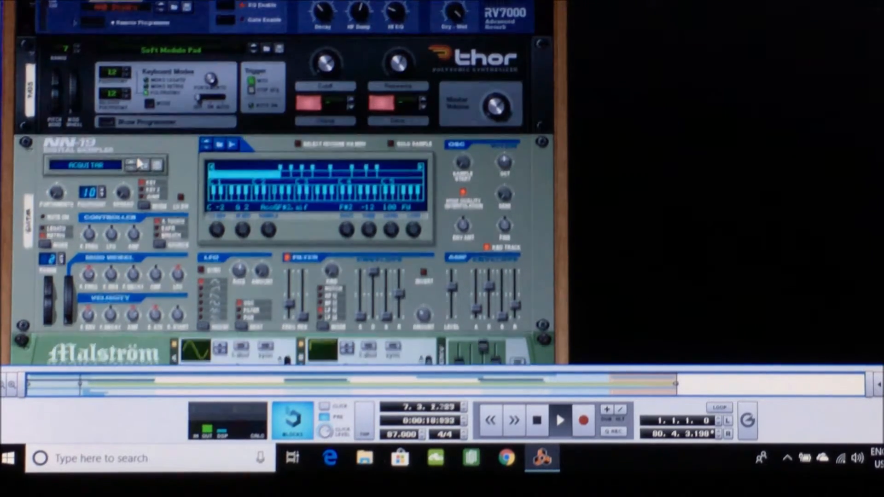
scroll(139, 162, "down", 1)
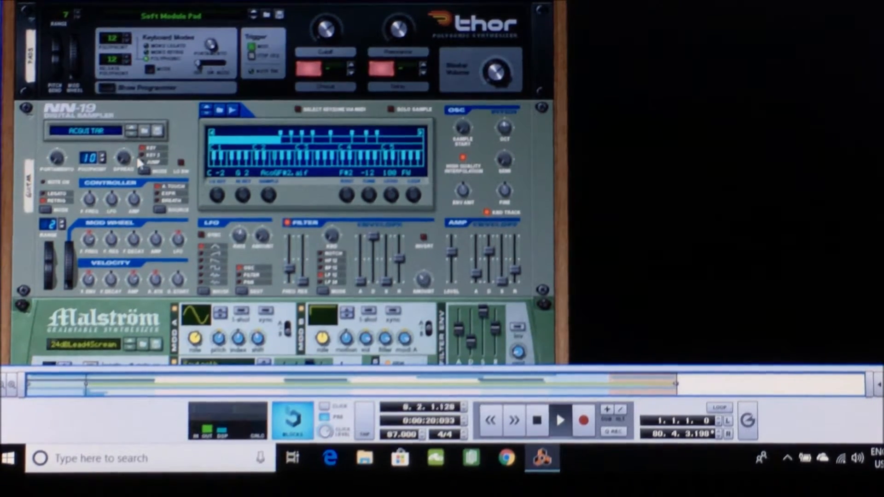
key("space")
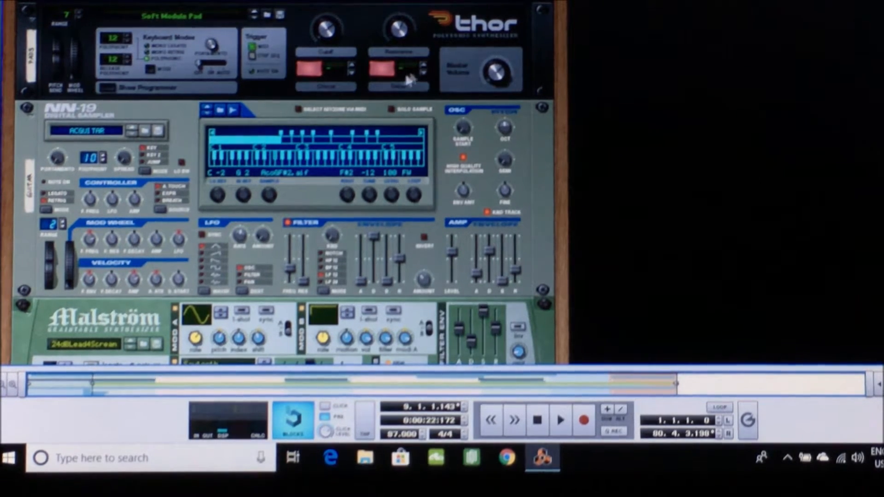
scroll(422, 68, "up", 5)
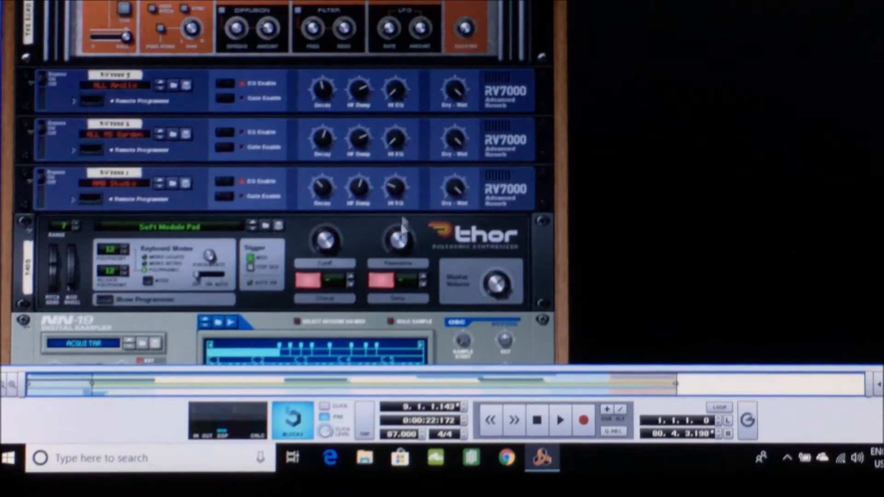
mouse_move(402, 248)
Check the Pads track in the sequencer and switch back to the rack
left_click(134, 0)
left_click(147, 15)
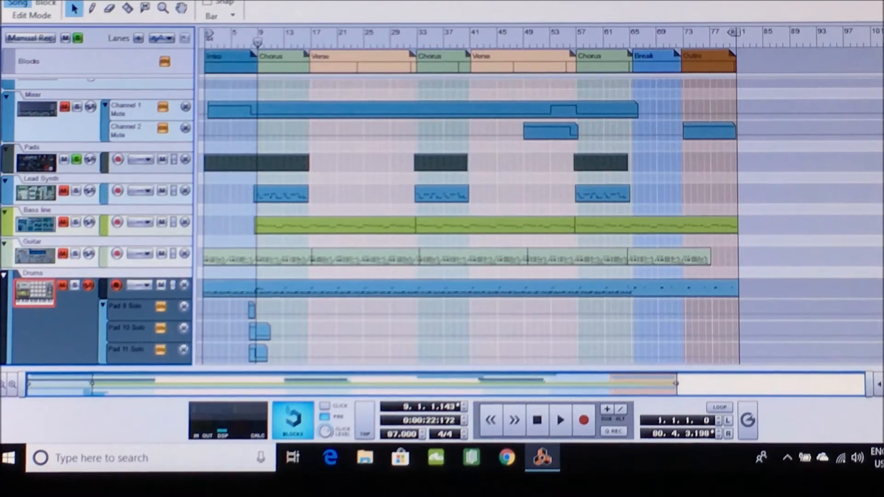
left_click(134, 1)
left_click(143, 2)
Examine the pads' channel on the mixer along with The Echo and the RV7000 reverbs
scroll(136, 184, "up", 5)
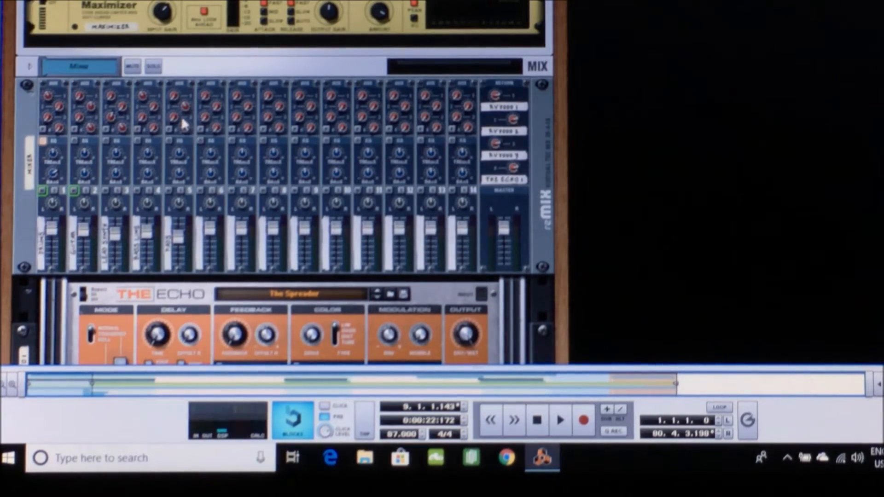
scroll(213, 282, "down", 8)
scroll(213, 282, "up", 4)
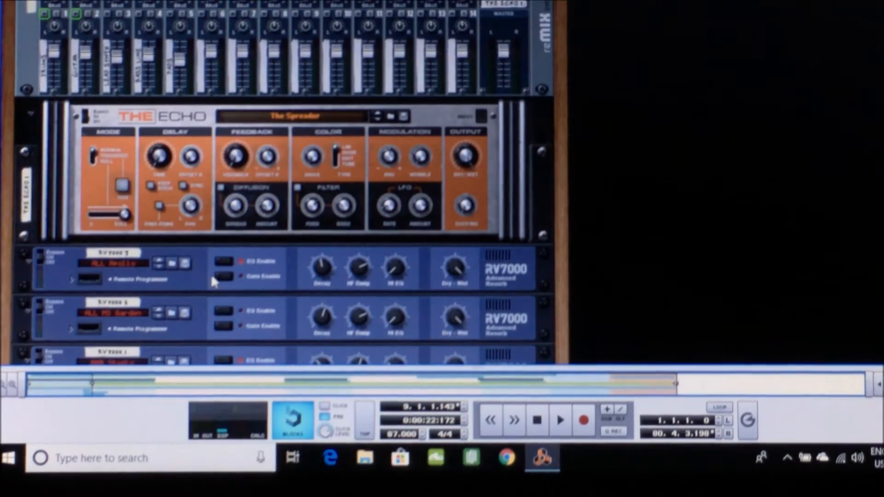
scroll(213, 281, "up", 1)
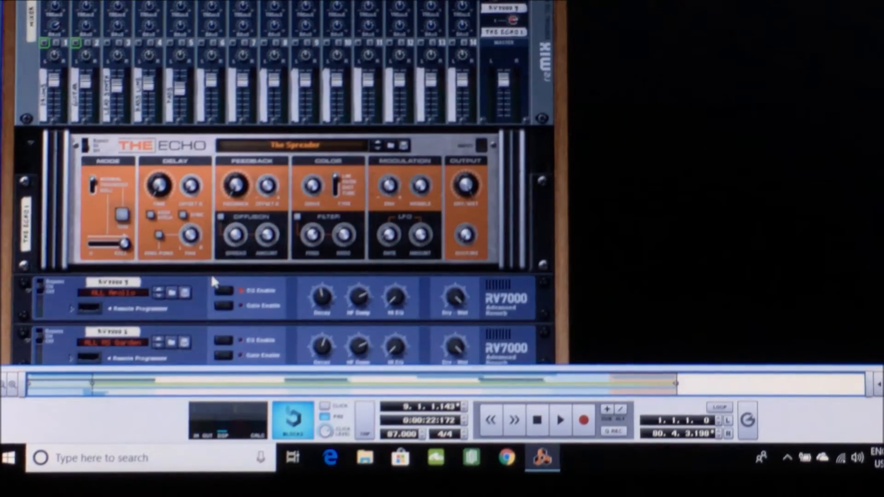
scroll(213, 282, "down", 6)
scroll(214, 282, "up", 7)
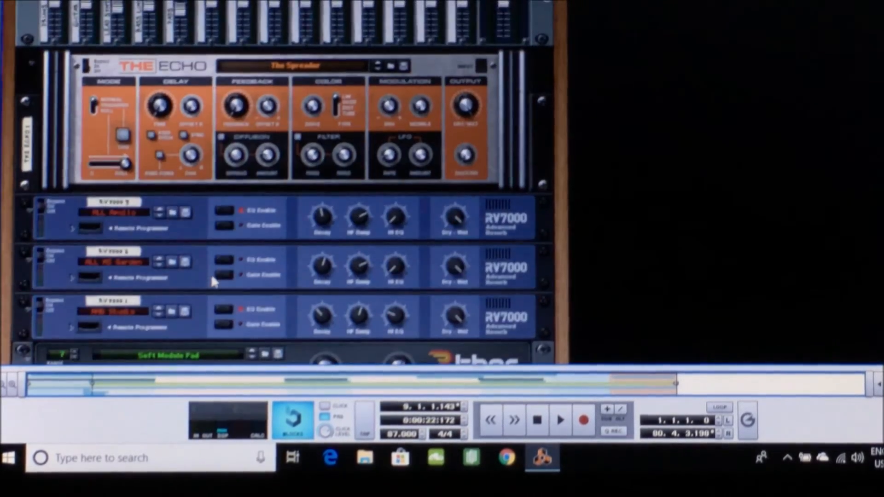
scroll(213, 282, "up", 3)
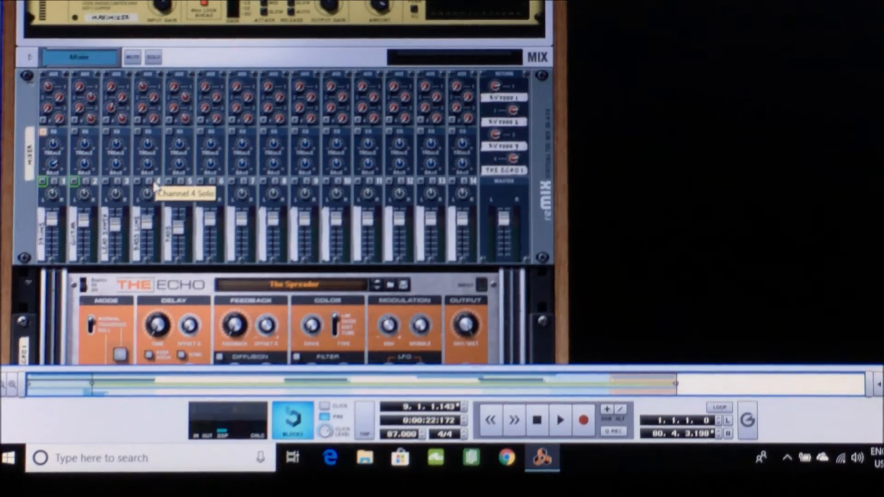
Look through the rack from The Echo past Thor, Malström and SubTractor down to the Kong drum designer
scroll(467, 168, "down", 3)
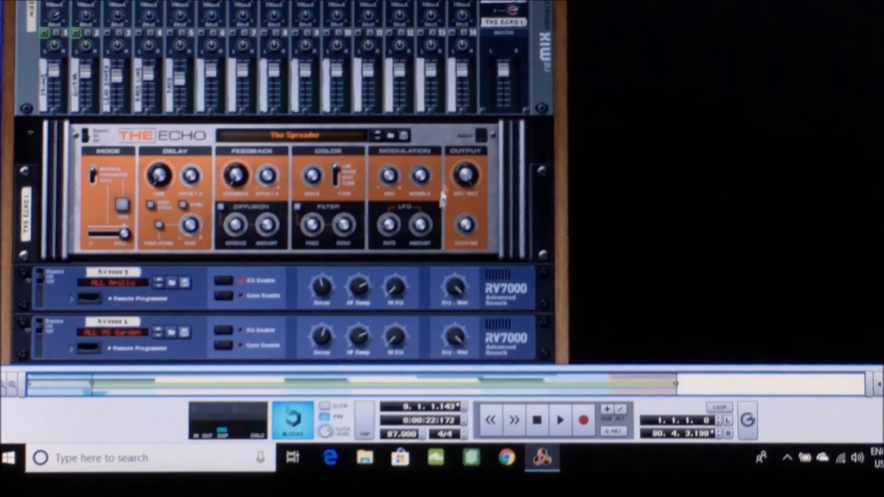
scroll(439, 207, "down", 7)
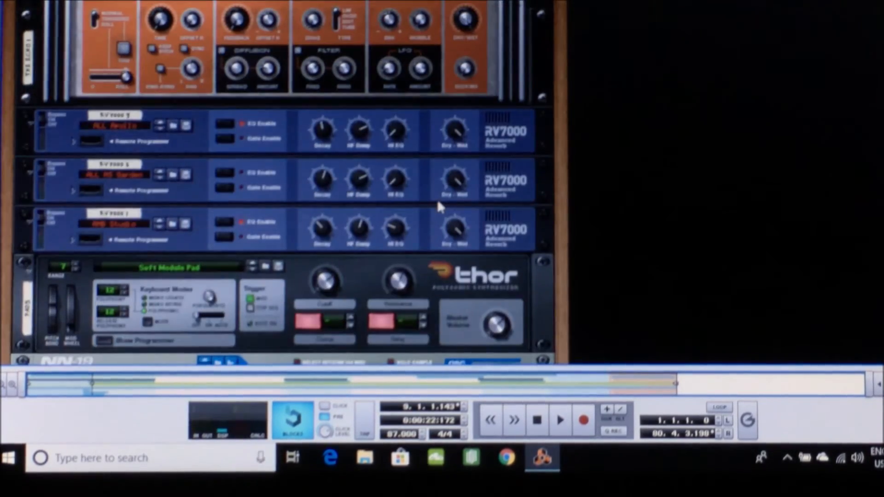
scroll(438, 202, "down", 6)
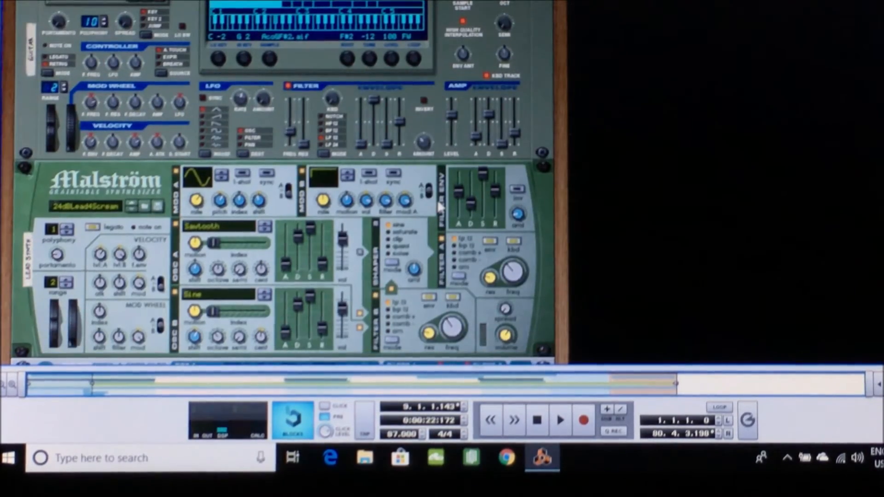
scroll(439, 207, "down", 3)
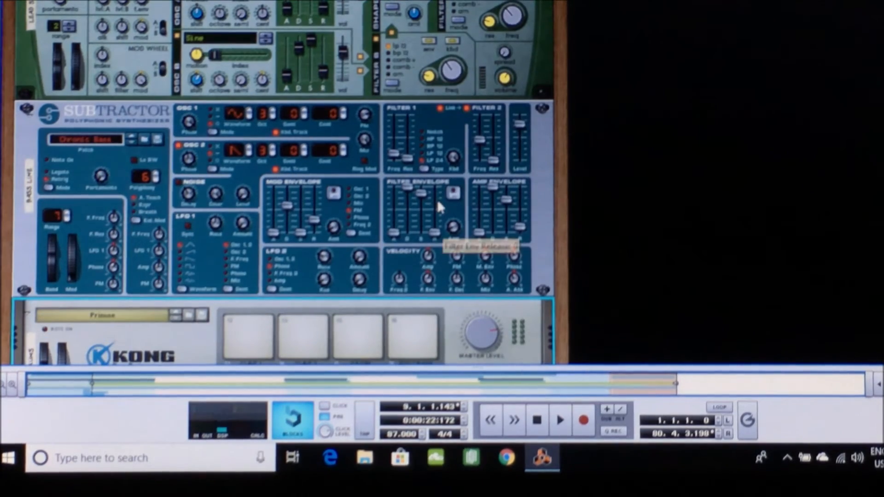
scroll(438, 207, "down", 3)
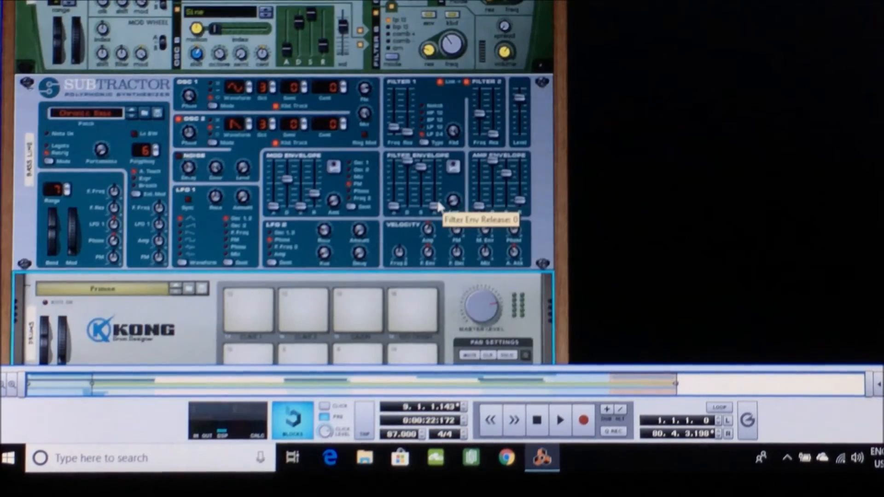
Examine the Kong drum designer's pads and drum controls below the SubTractor in the rack
scroll(440, 207, "down", 1)
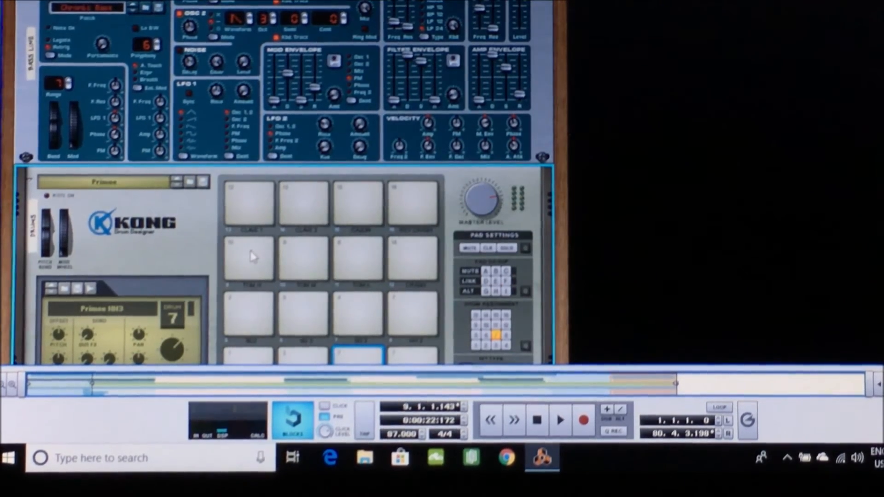
scroll(252, 256, "down", 1)
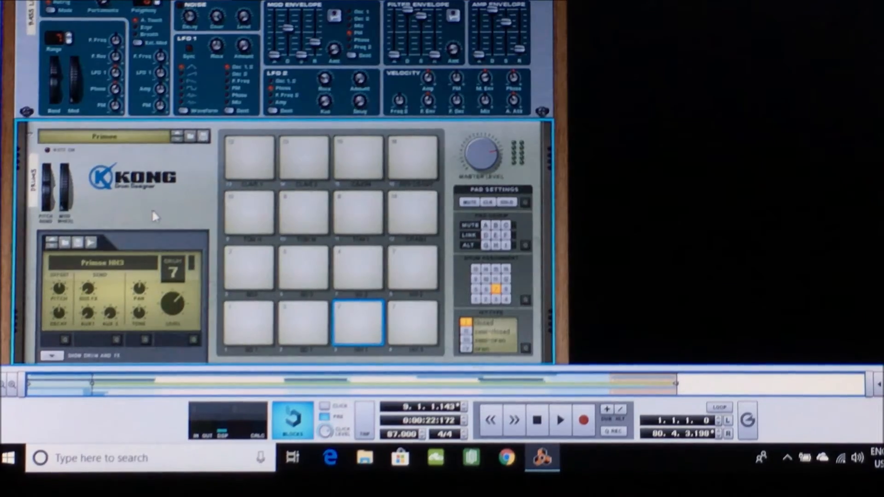
scroll(154, 216, "down", 15)
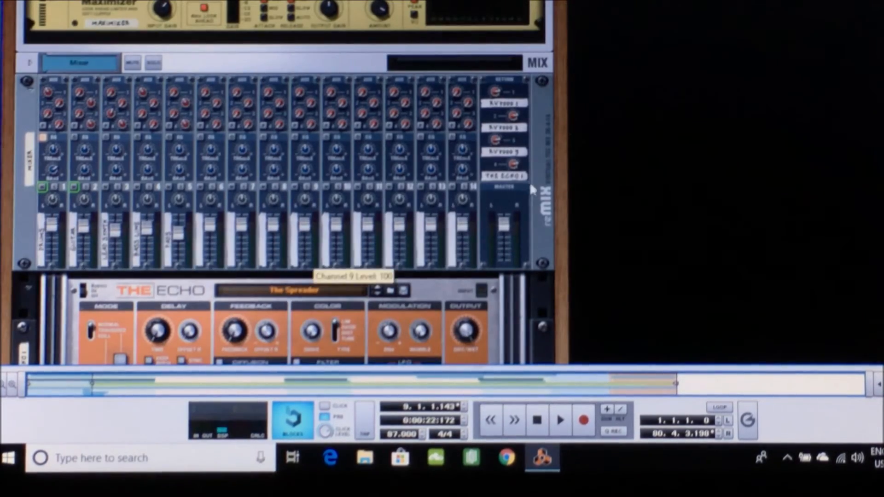
Select the reMix mixer and review the rack from the master section's MClass insert effects down to Thor and the NN-19
left_click(537, 221)
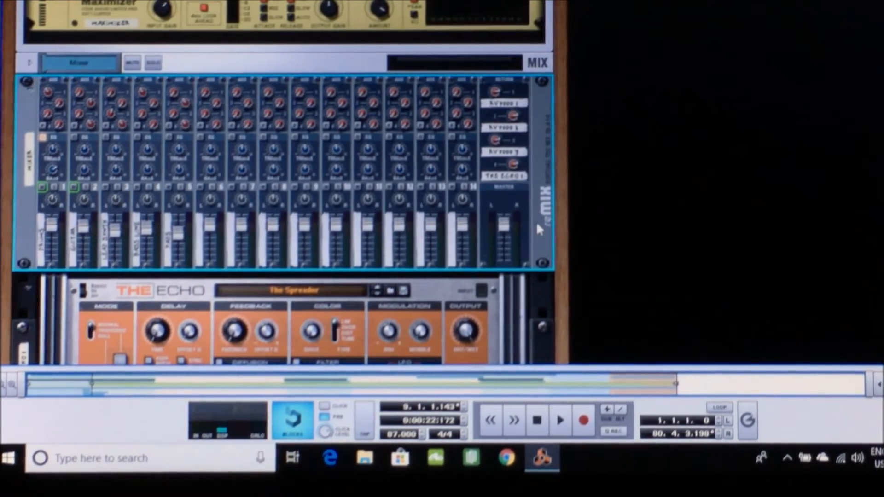
scroll(536, 221, "up", 1)
scroll(536, 221, "up", 10)
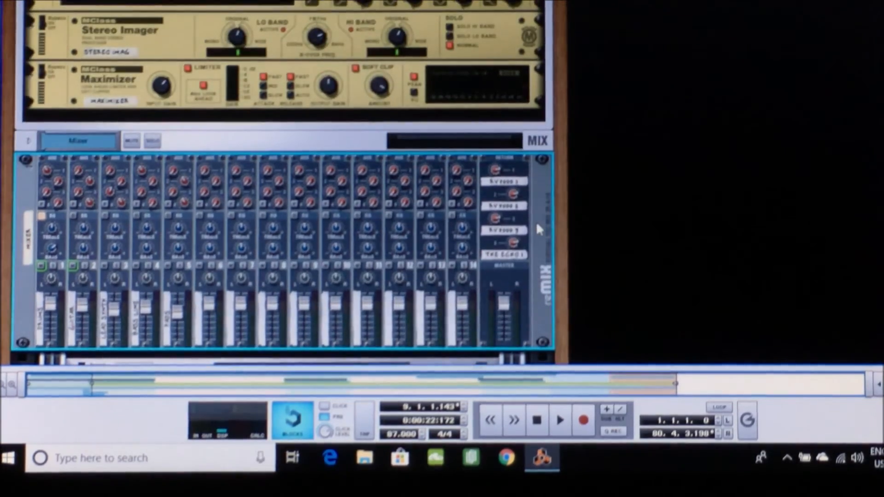
scroll(540, 230, "up", 3)
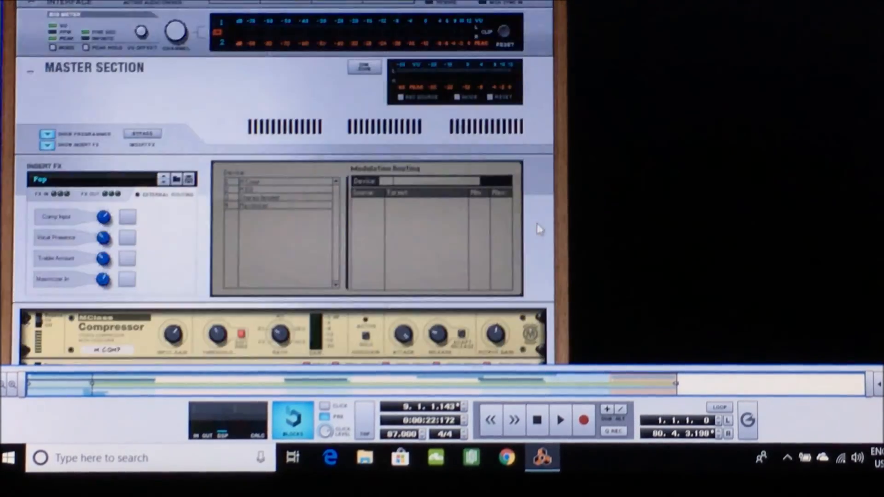
scroll(540, 230, "down", 12)
scroll(539, 229, "down", 3)
scroll(540, 231, "down", 15)
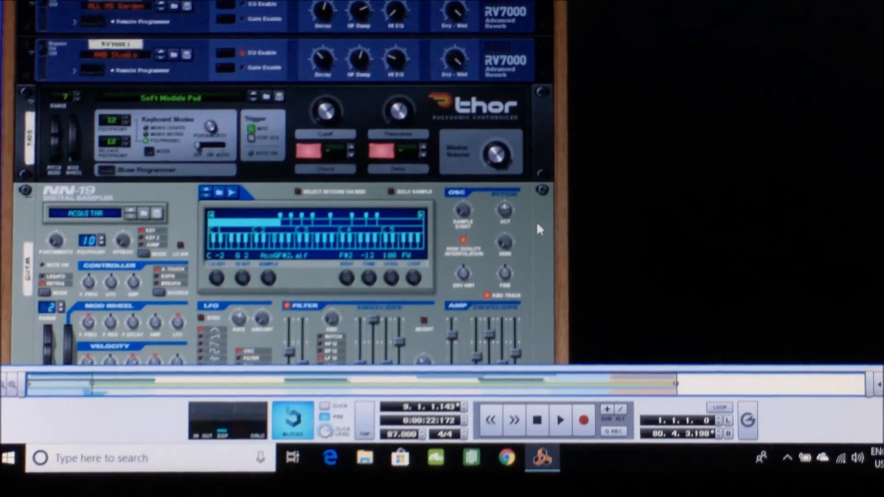
Switch to the sequencer view and return the song position to the start of the song
left_click(134, 0)
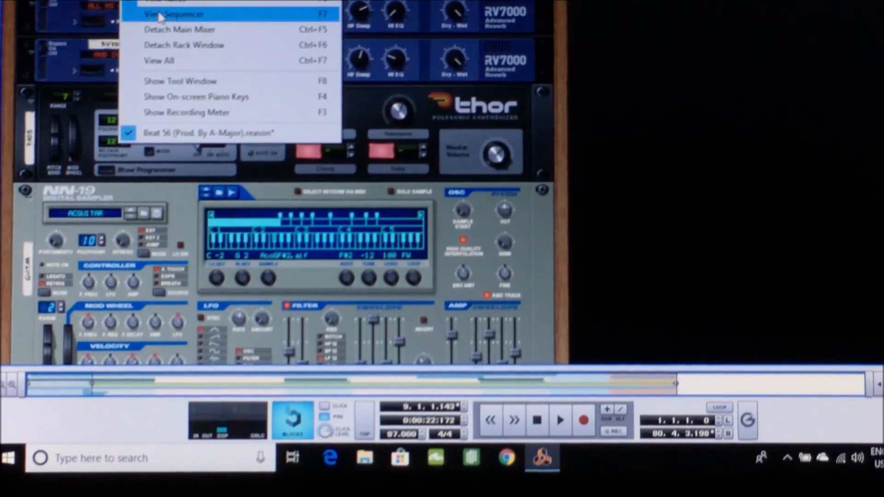
left_click(160, 17)
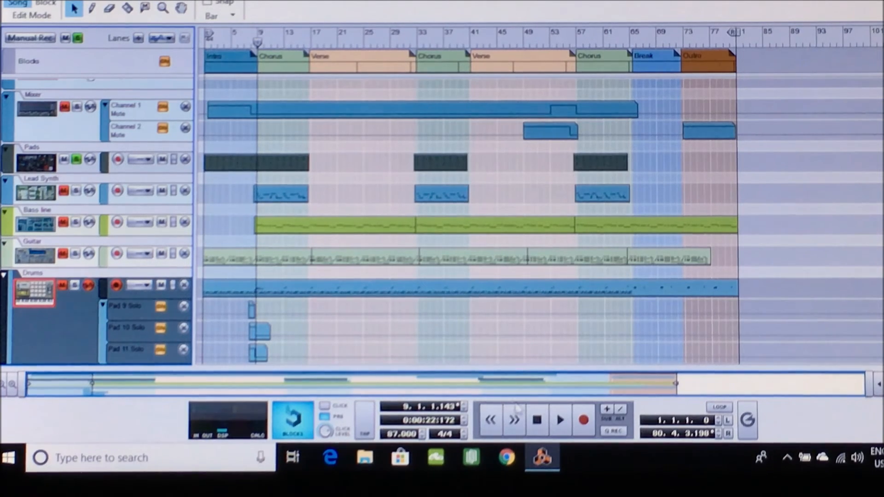
left_click(537, 420)
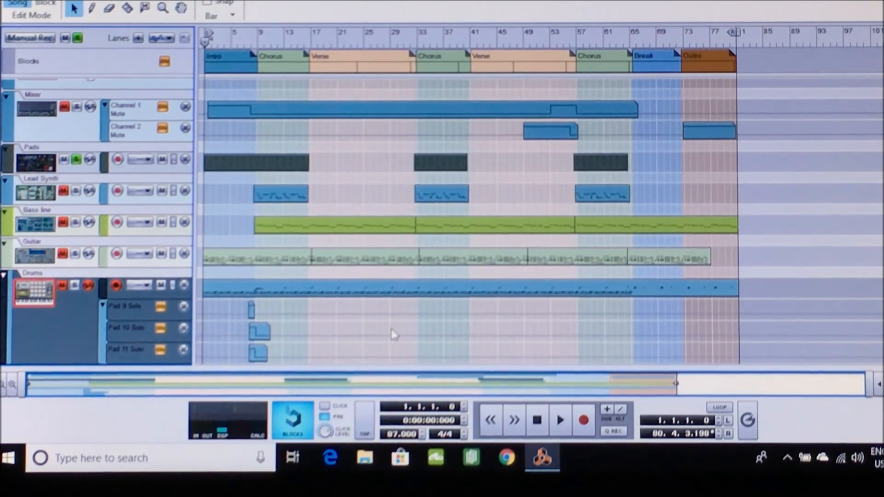